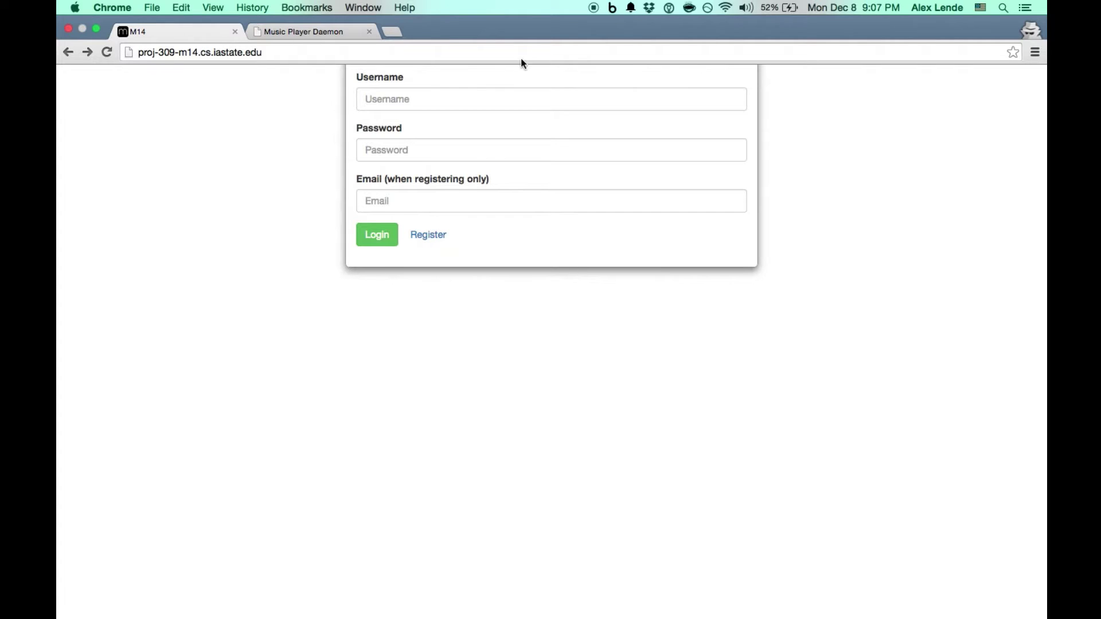
# Put Chrome in full screen and place the cursor in the M14 login Username field
pyautogui.press('ctrl+super+f')
pyautogui.click(503, 99)
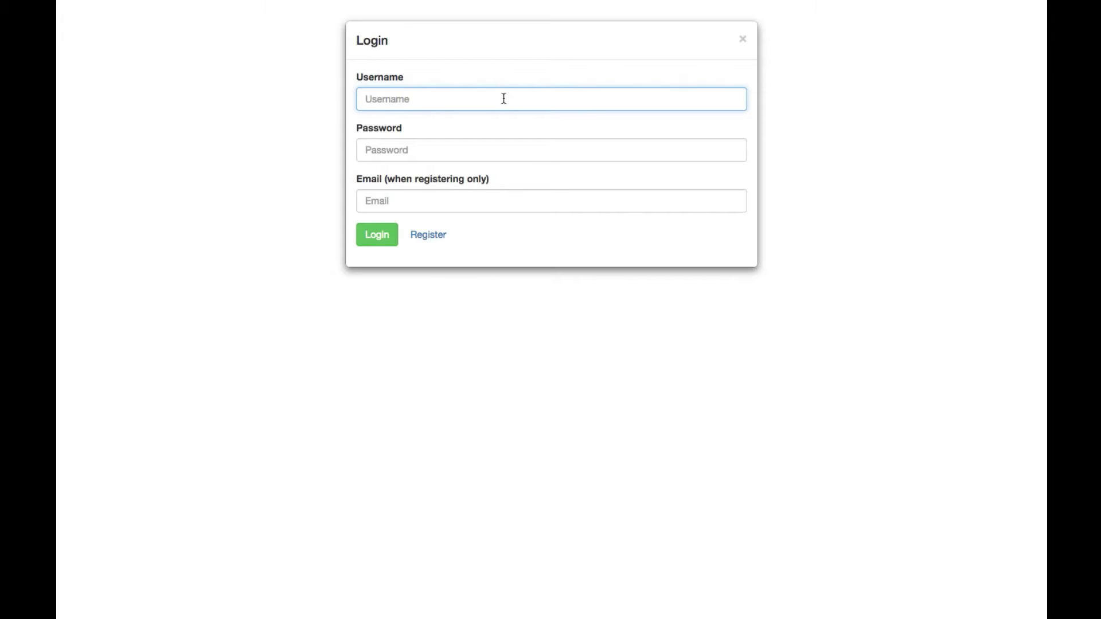
# Enter a new username, a four-character password and an e-mail address, then register
pyautogui.write("I'mANewUser")
pyautogui.click(491, 148)
pyautogui.write('••••')
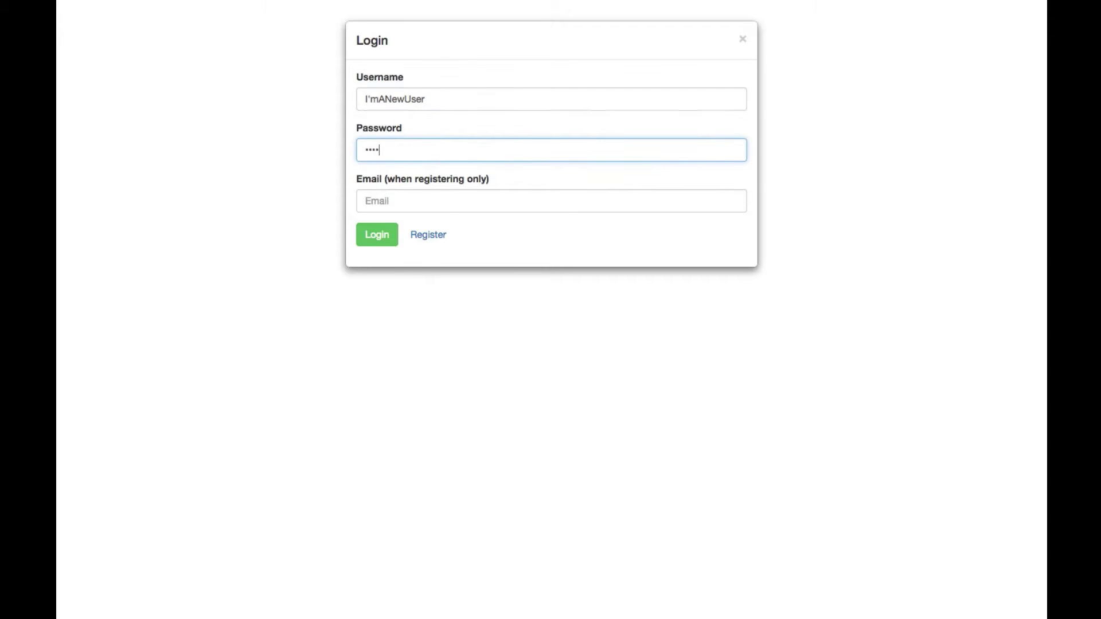
pyautogui.click(451, 201)
pyautogui.write('a')
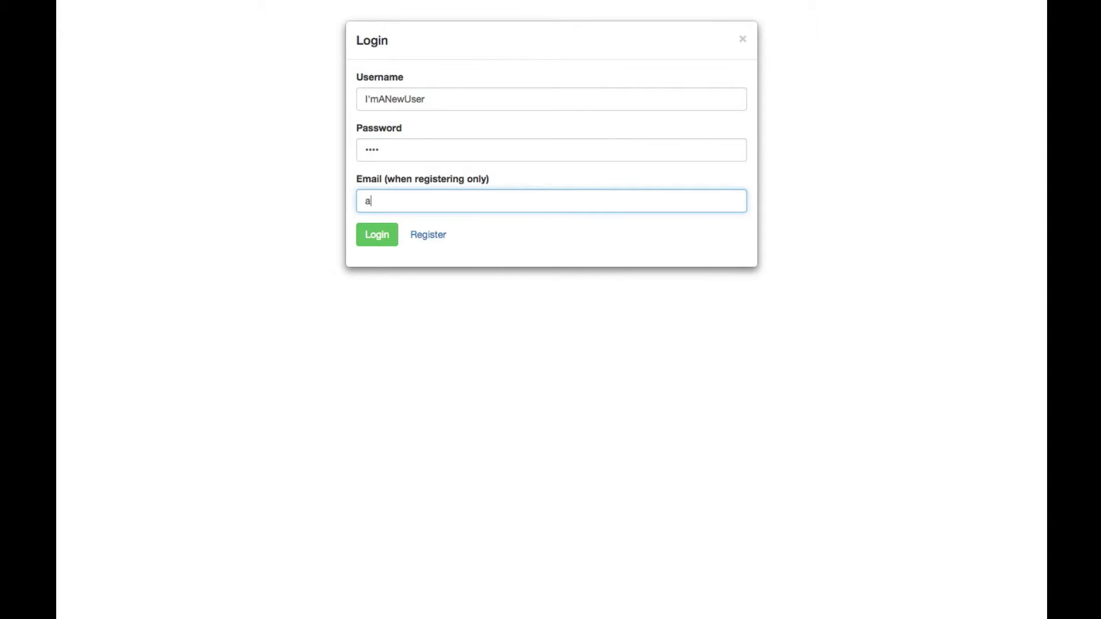
pyautogui.write('@email.com')
pyautogui.click(436, 238)
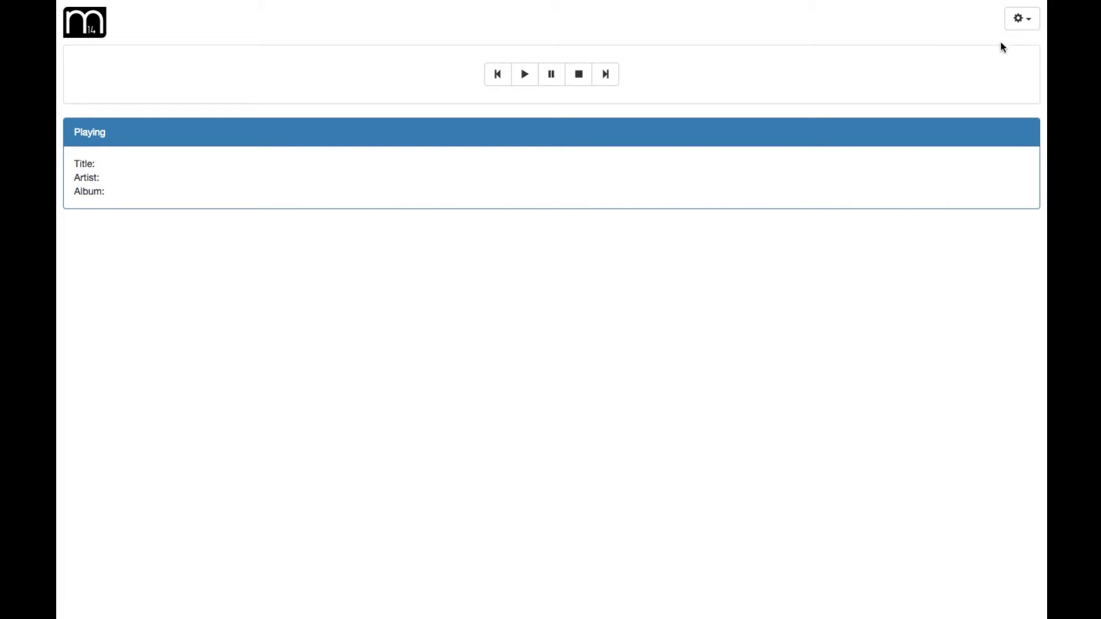
# View the new account's profile, then switch to the Music Player Daemon website tab
pyautogui.click(1018, 29)
pyautogui.click(986, 47)
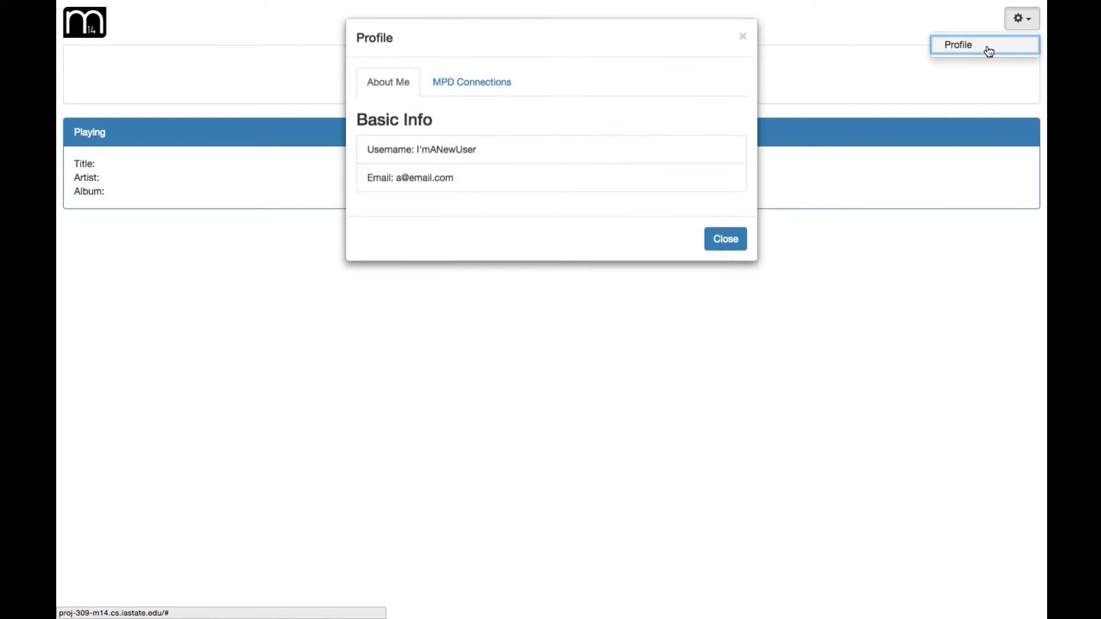
pyautogui.click(304, 24)
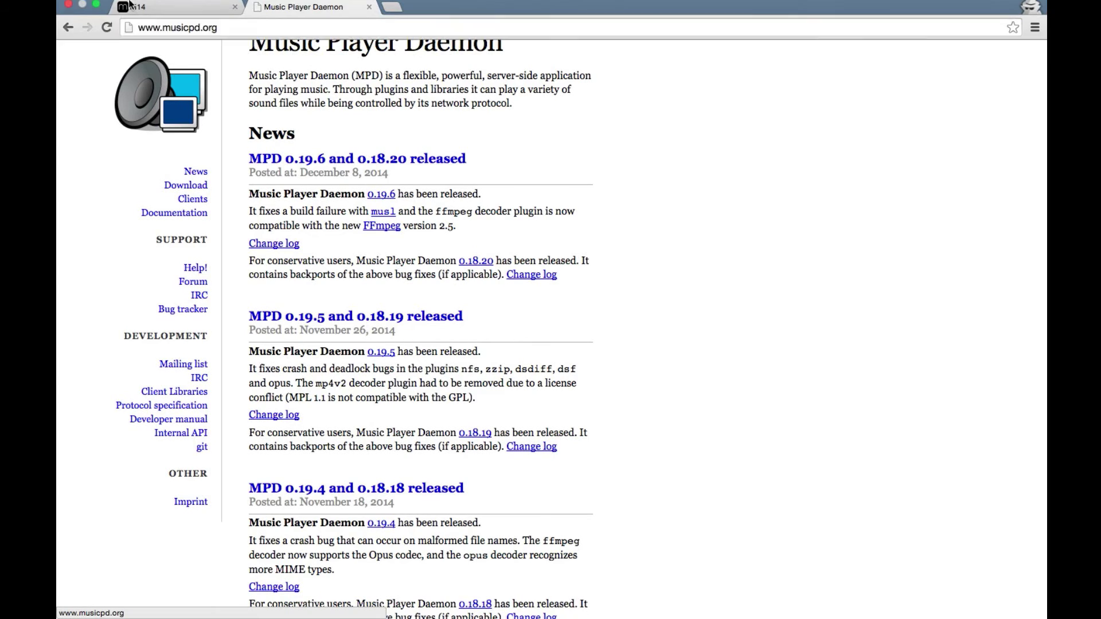
# Return from the MPD news page to the M14 tab with its Profile dialog
pyautogui.click(152, 32)
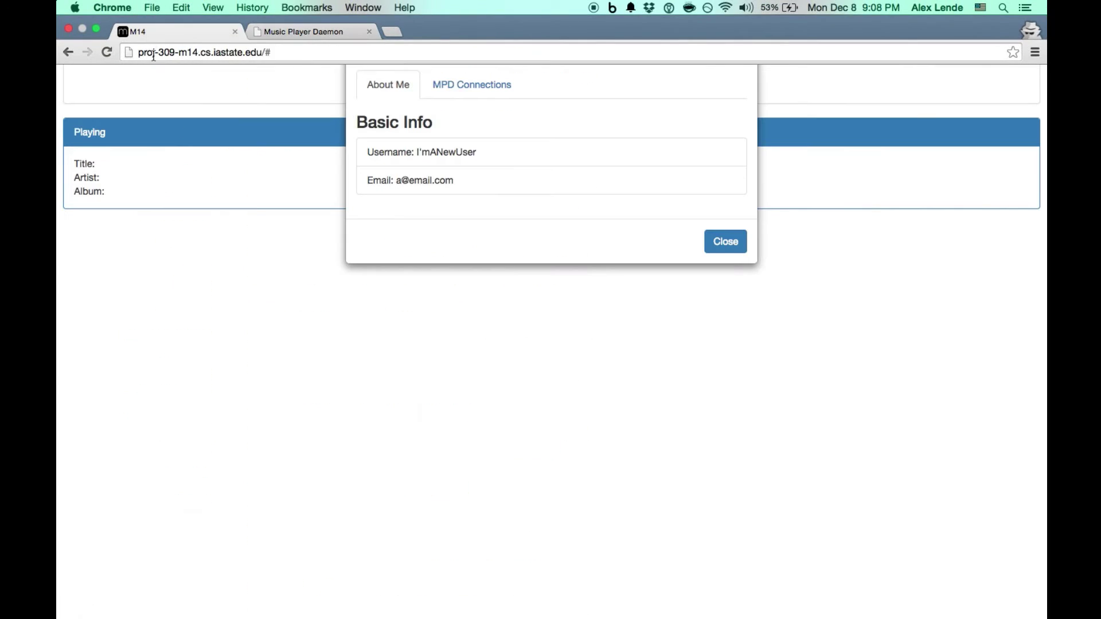
# Start a new MPD connection named Ex with server 1.0.0.0 on port 6600
pyautogui.click(473, 83)
pyautogui.click(456, 153)
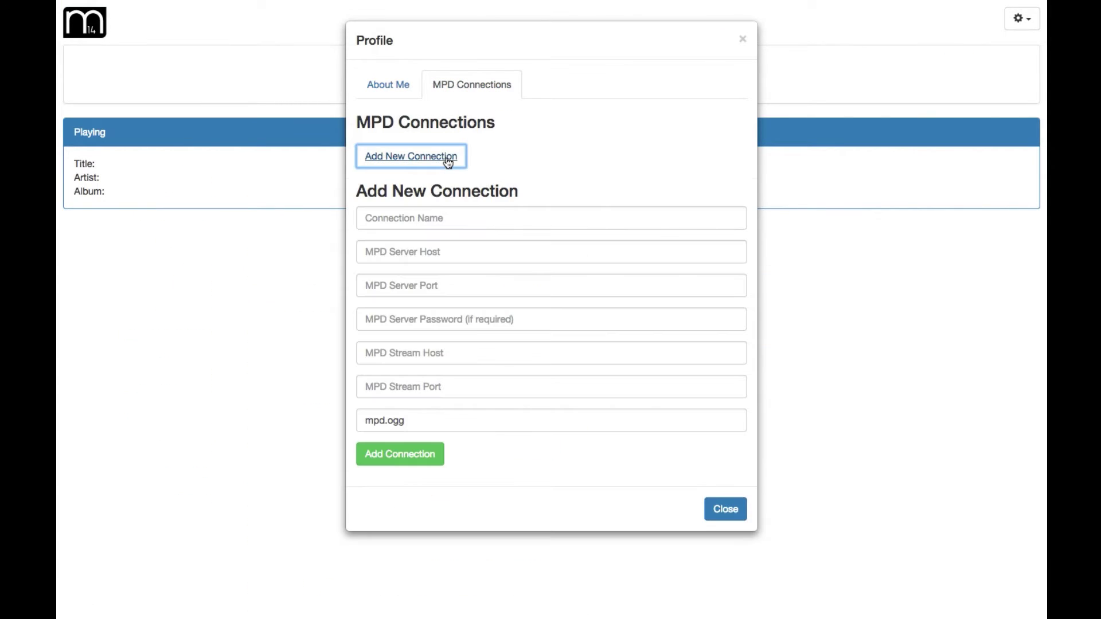
pyautogui.click(426, 220)
pyautogui.write('Ex')
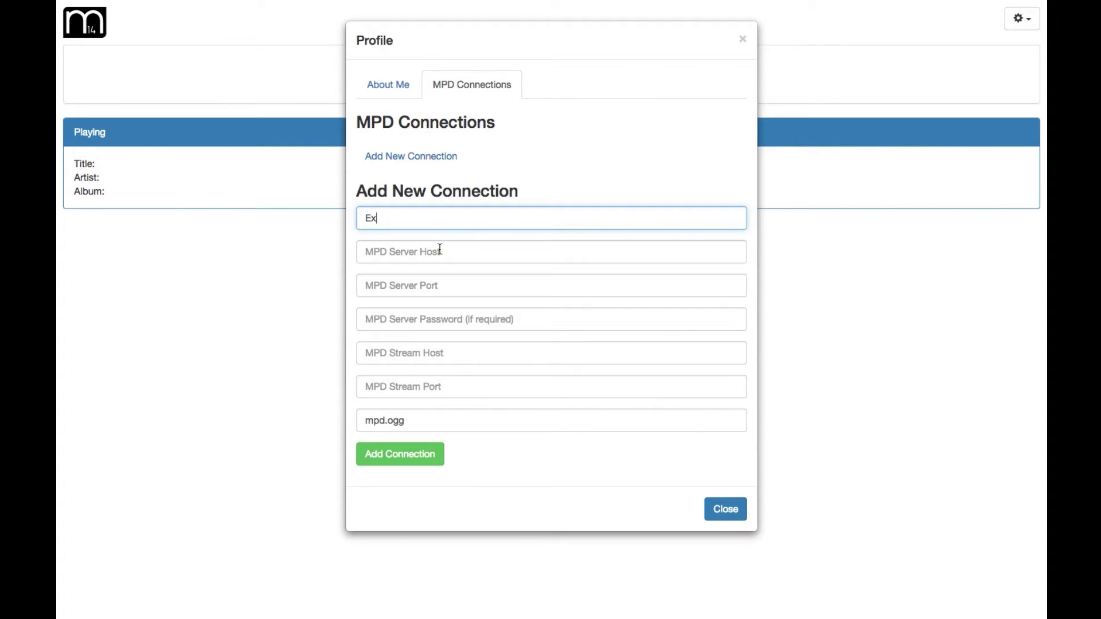
pyautogui.click(447, 262)
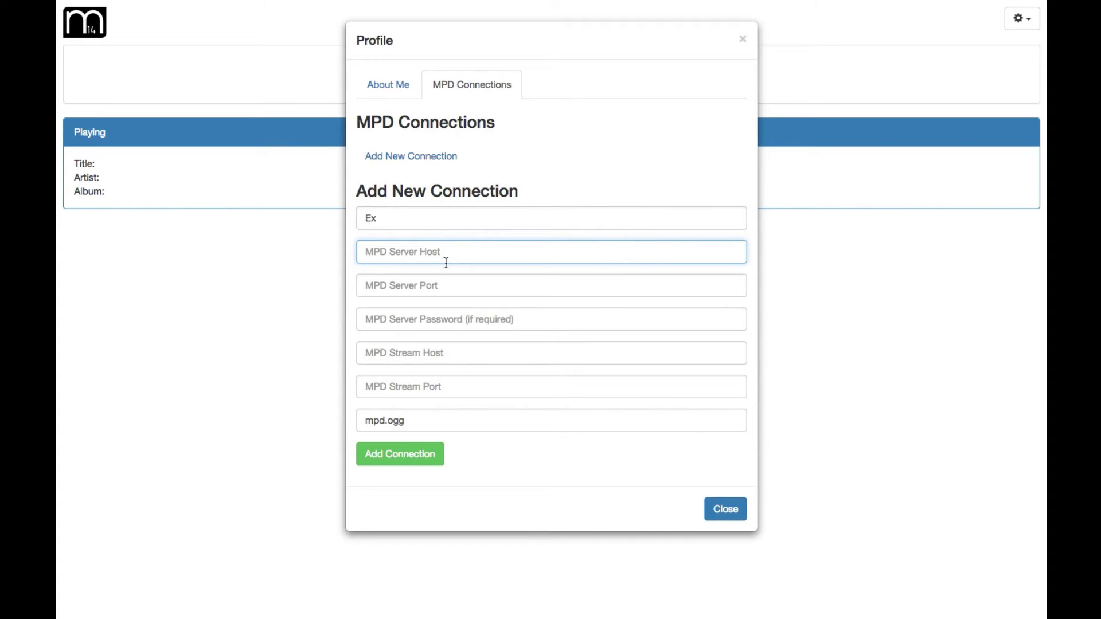
pyautogui.write('1.0.0.0')
pyautogui.click(445, 289)
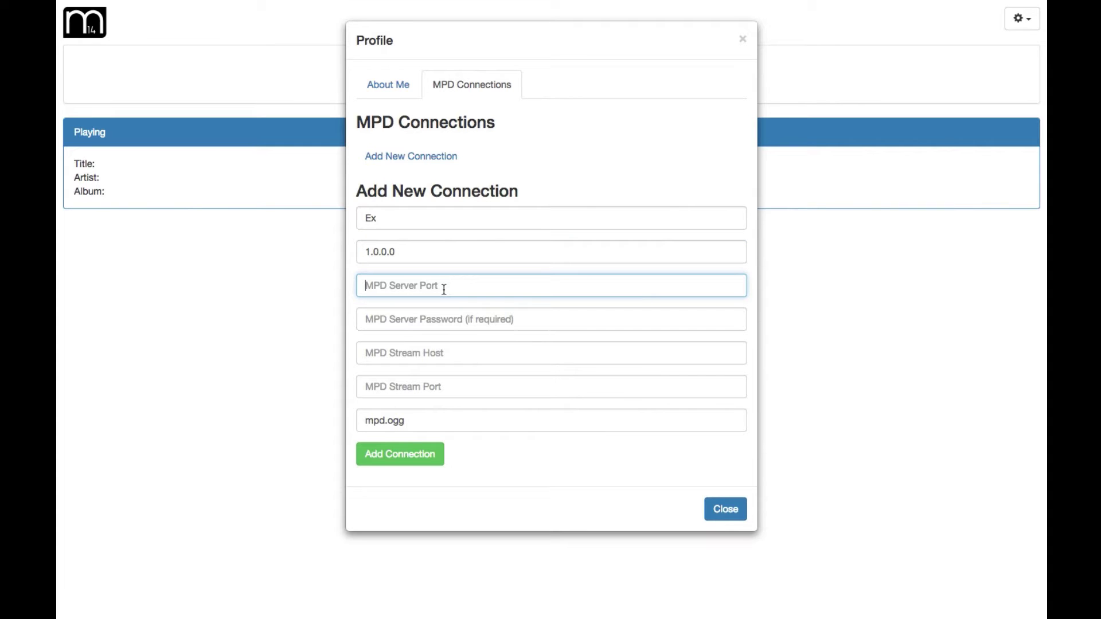
pyautogui.write('6600')
# Set the Ex stream host to 0.0.0.0 on port 8000 and save the connection
pyautogui.click(430, 356)
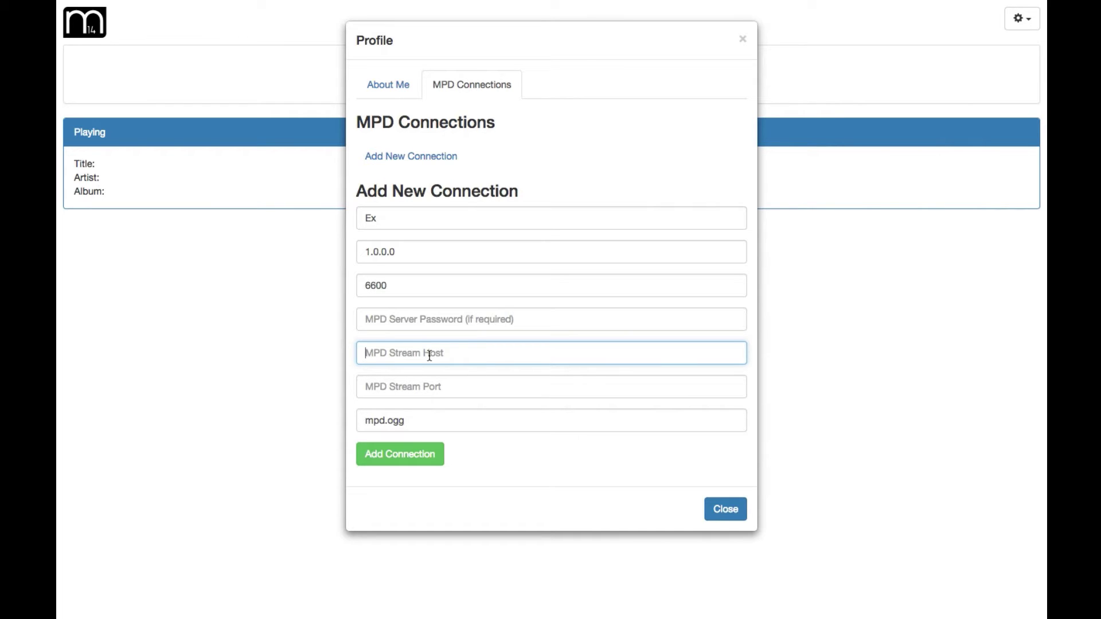
pyautogui.write('0.0.0.0')
pyautogui.click(423, 386)
pyautogui.write('8000')
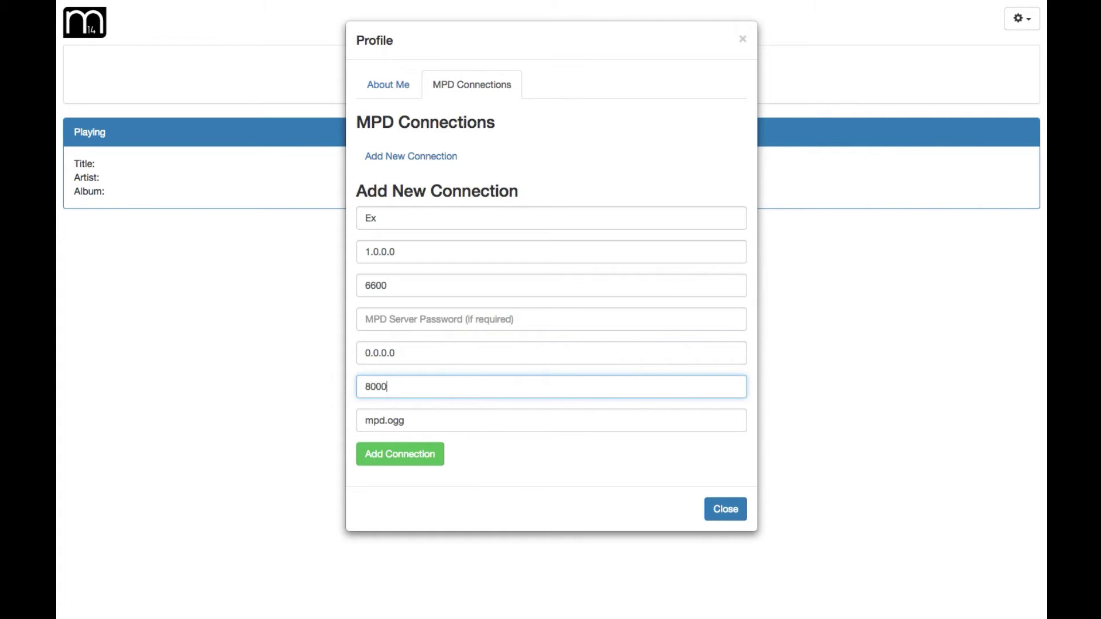
pyautogui.click(432, 457)
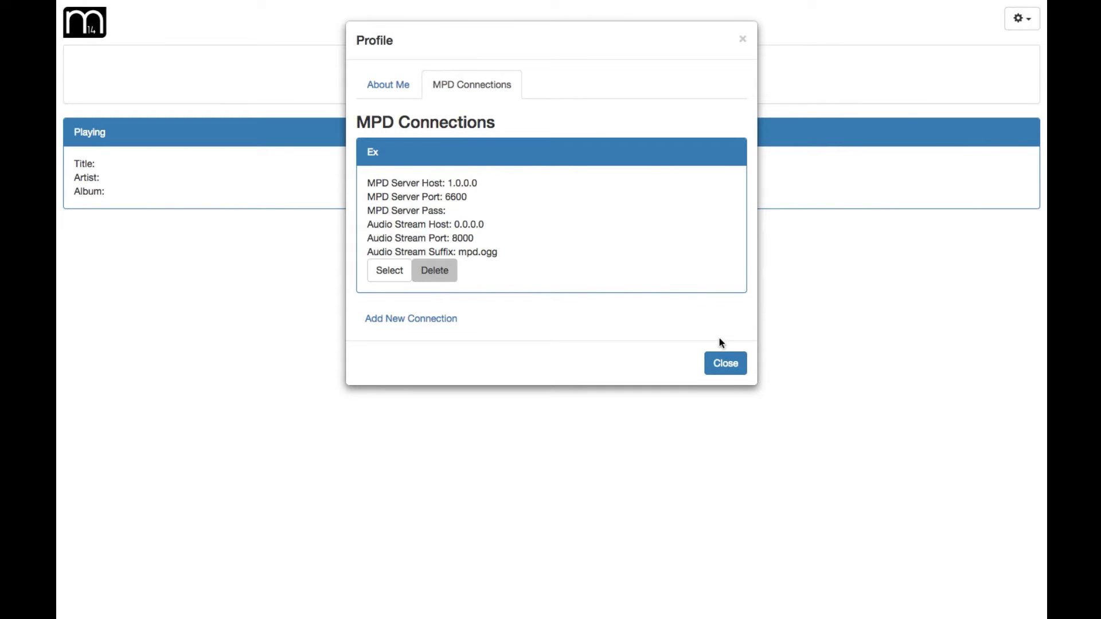
# Close the profile, try playback, then delete the Ex connection from MPD Connections
pyautogui.click(726, 363)
pyautogui.click(524, 76)
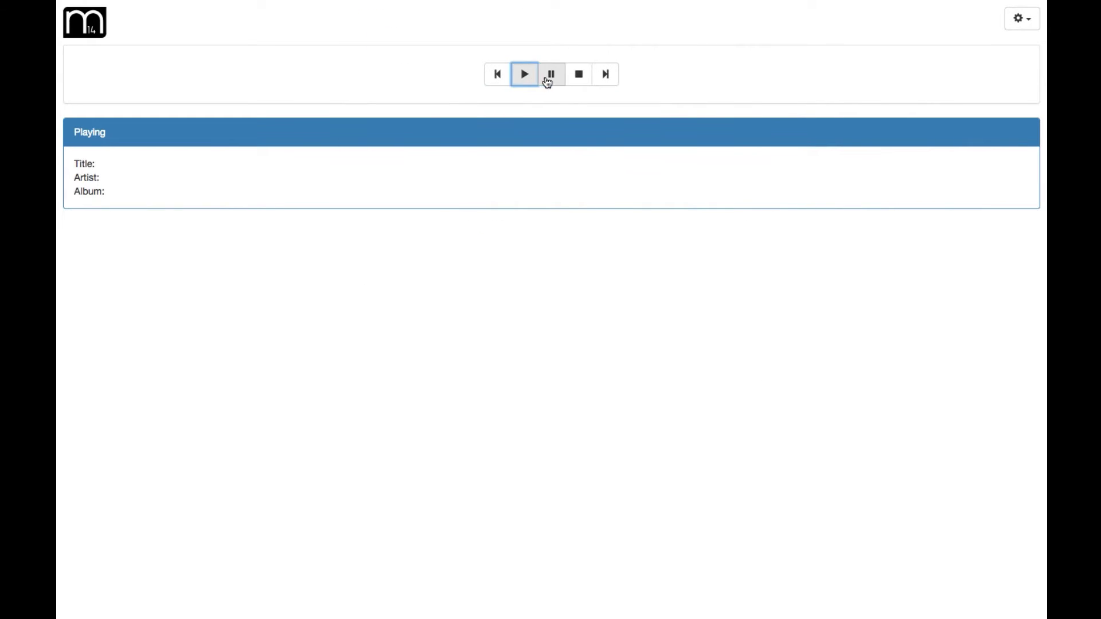
pyautogui.click(1021, 25)
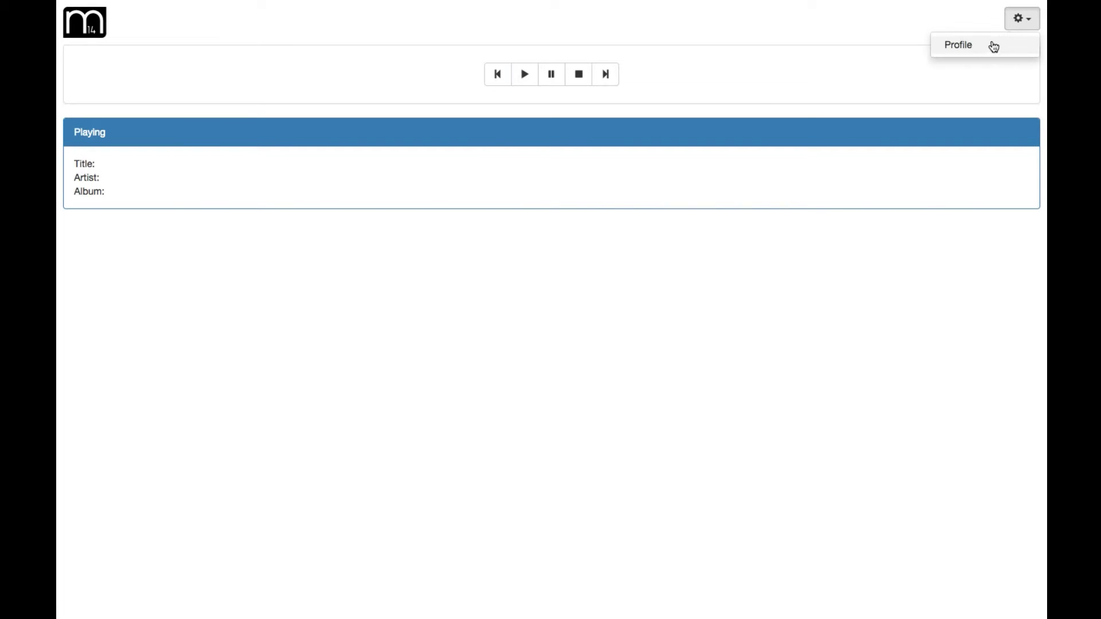
pyautogui.click(979, 46)
pyautogui.click(464, 84)
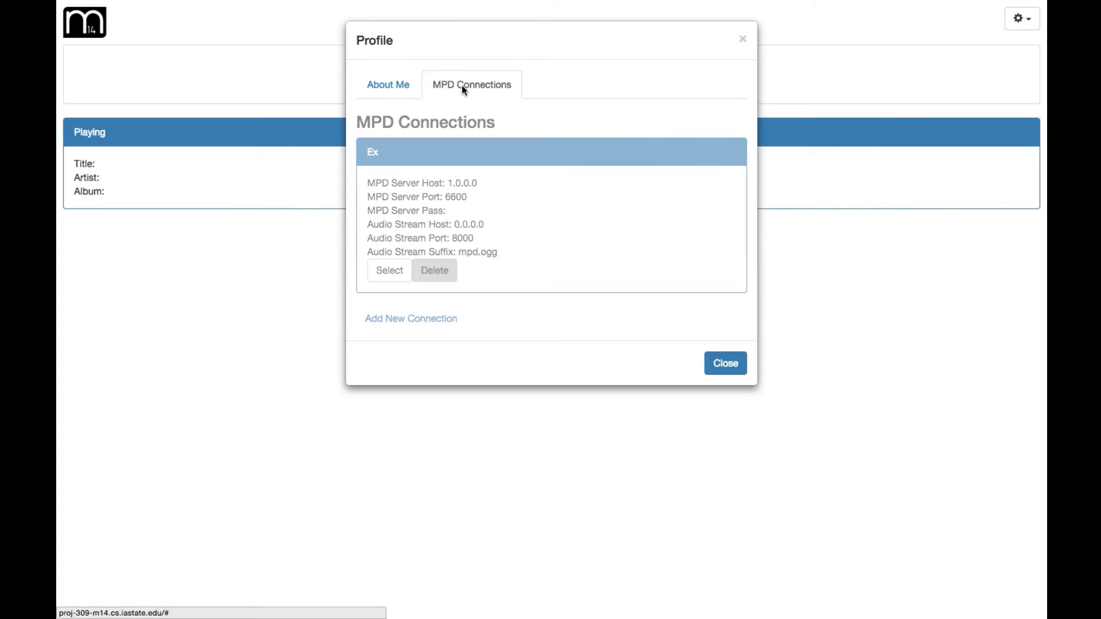
pyautogui.click(435, 272)
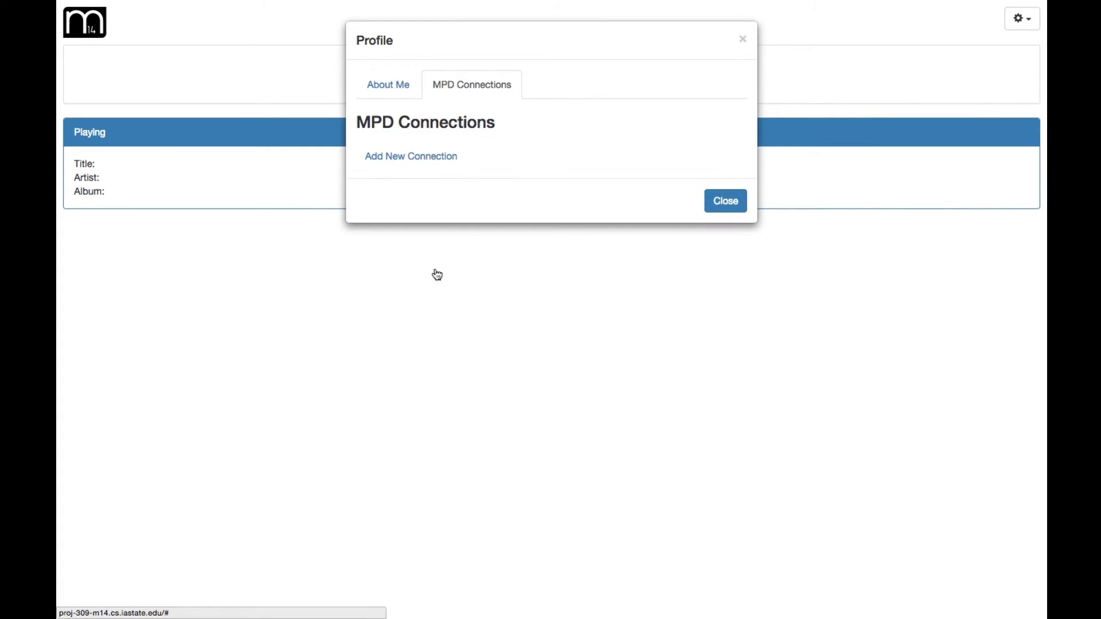
pyautogui.click(723, 209)
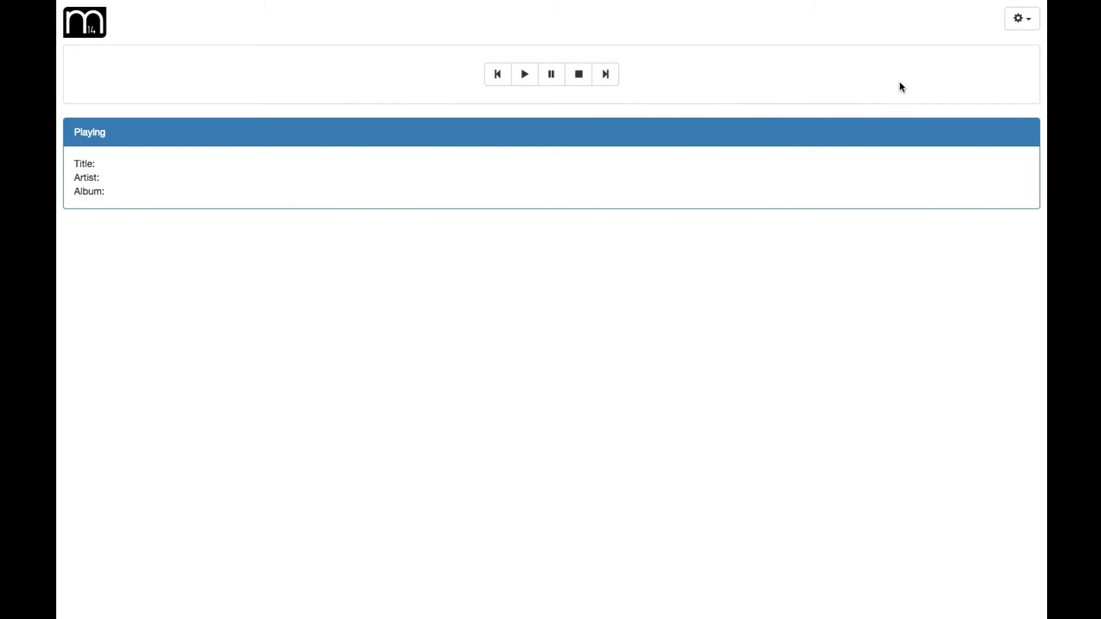
# Log out and sign in with another existing user's username and password
pyautogui.click(1019, 29)
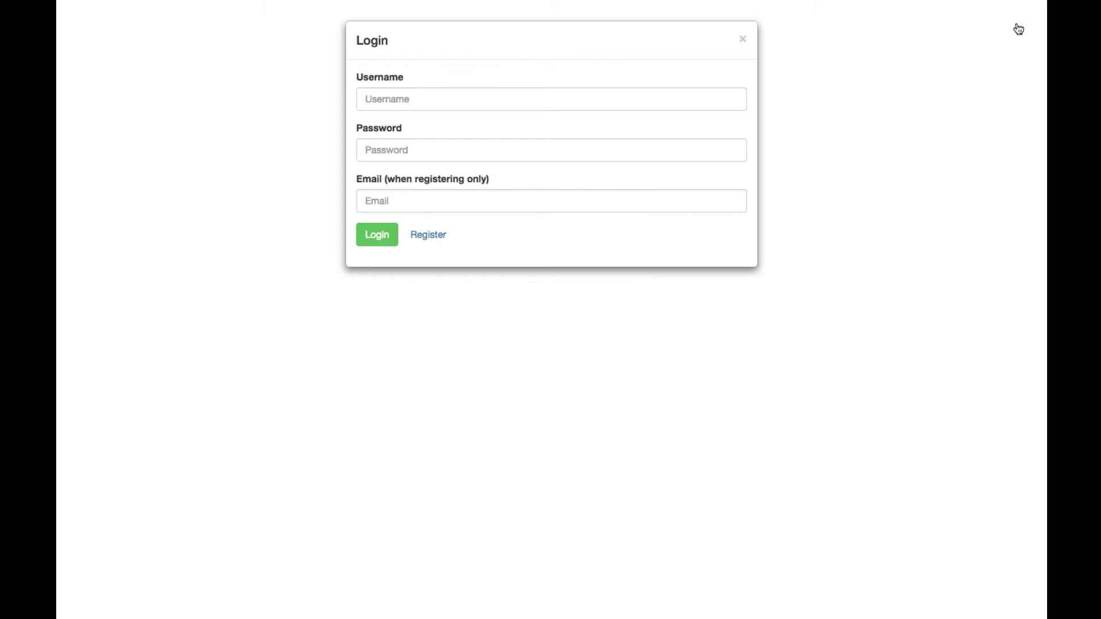
pyautogui.click(556, 98)
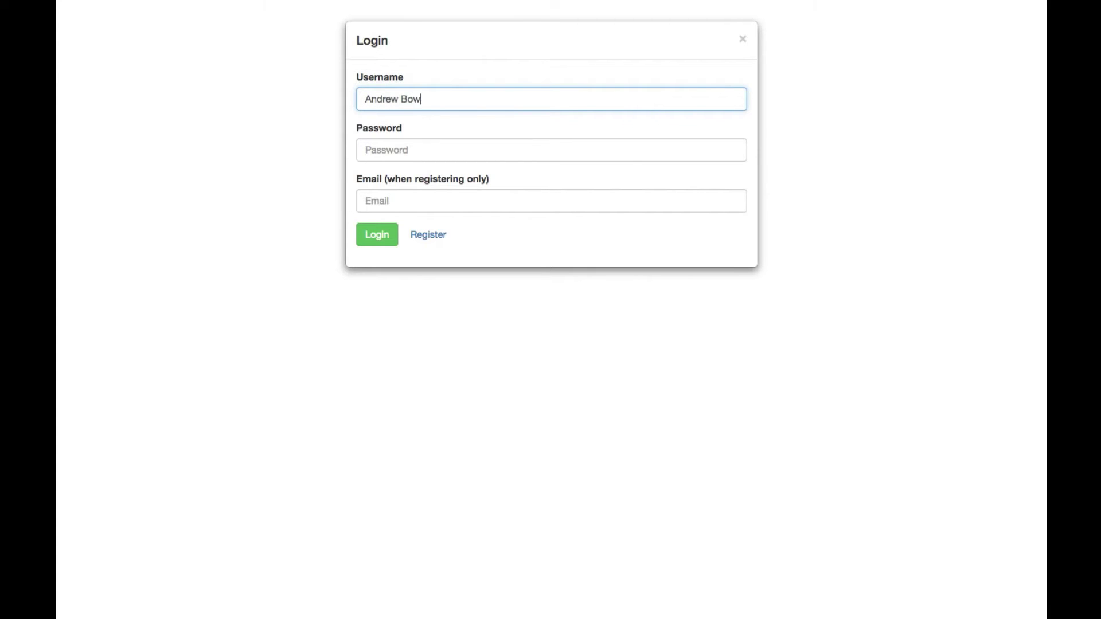
pyautogui.press('Tab')
pyautogui.write('pa')
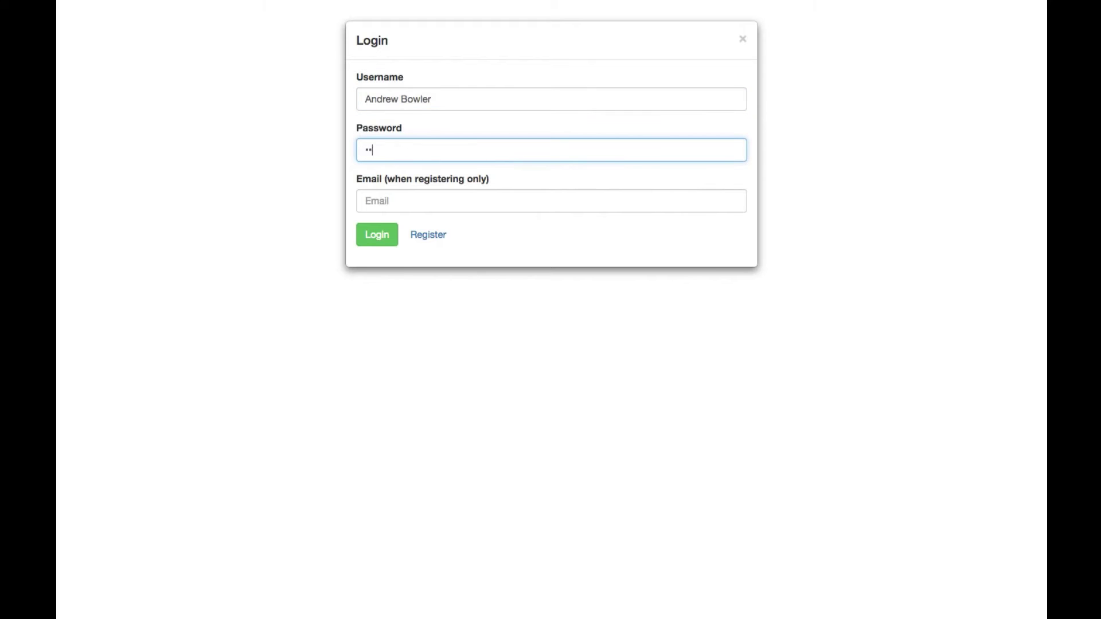
pyautogui.write('ssword')
pyautogui.click(392, 242)
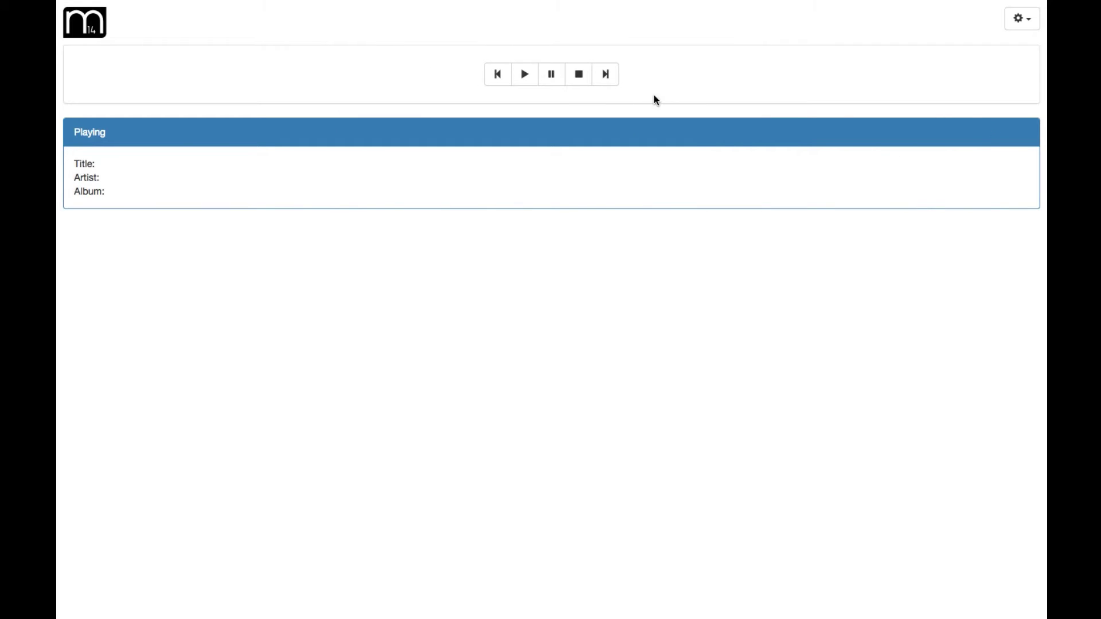
# Show this user's three saved MPD connections in the Profile dialog
pyautogui.click(1016, 24)
pyautogui.click(997, 50)
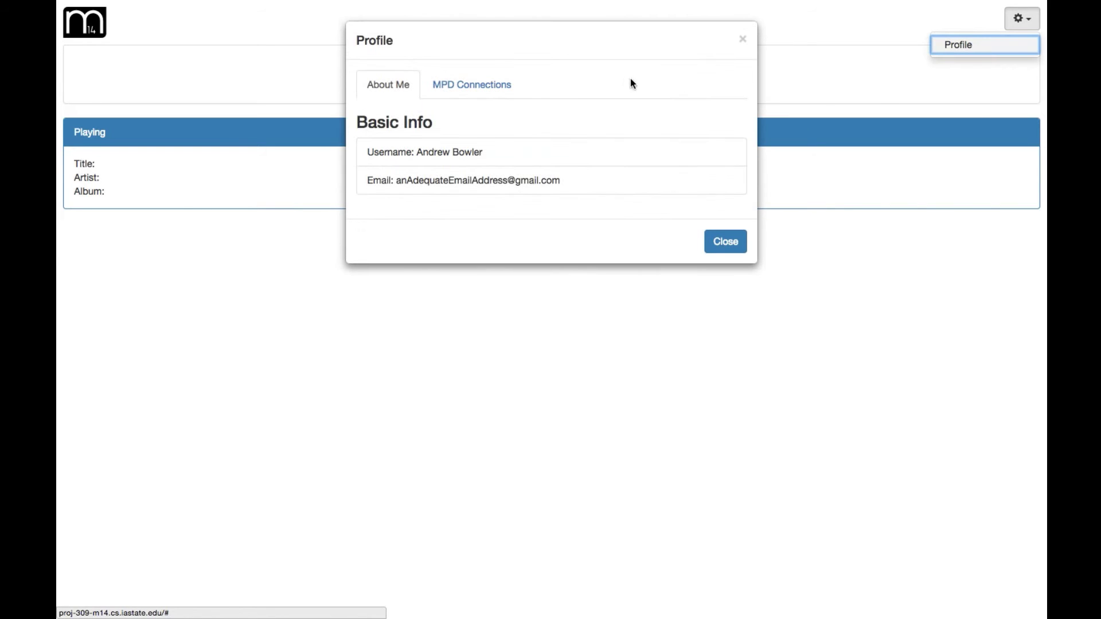
pyautogui.click(491, 86)
pyautogui.scroll(-3, 581, 133)
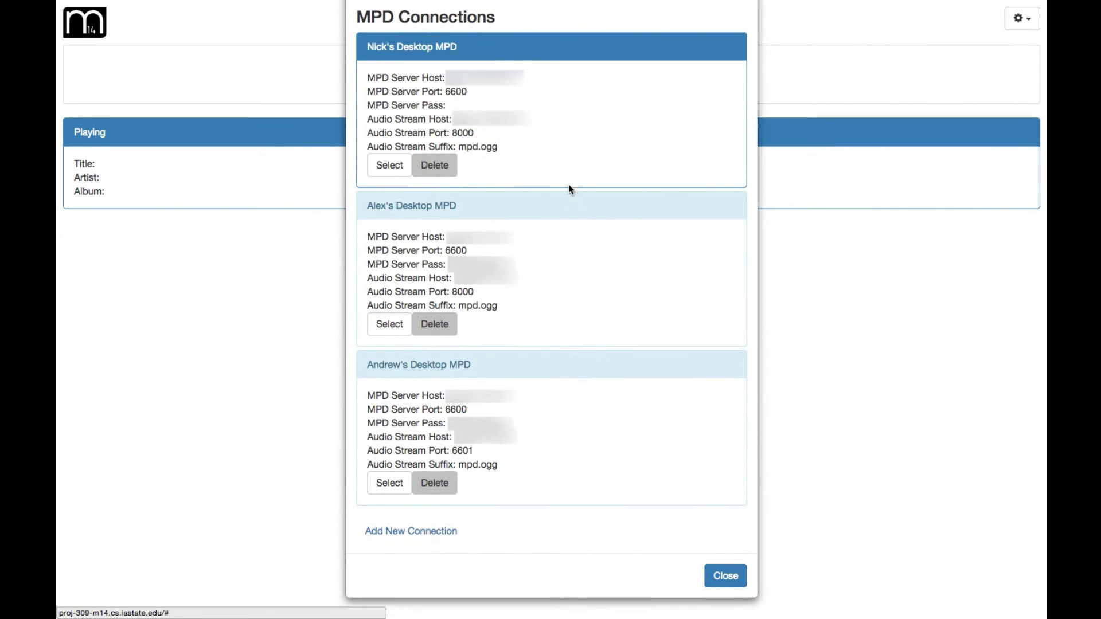
# Select the third MPD connection (stream port 6601) and close the connections dialog
pyautogui.click(382, 488)
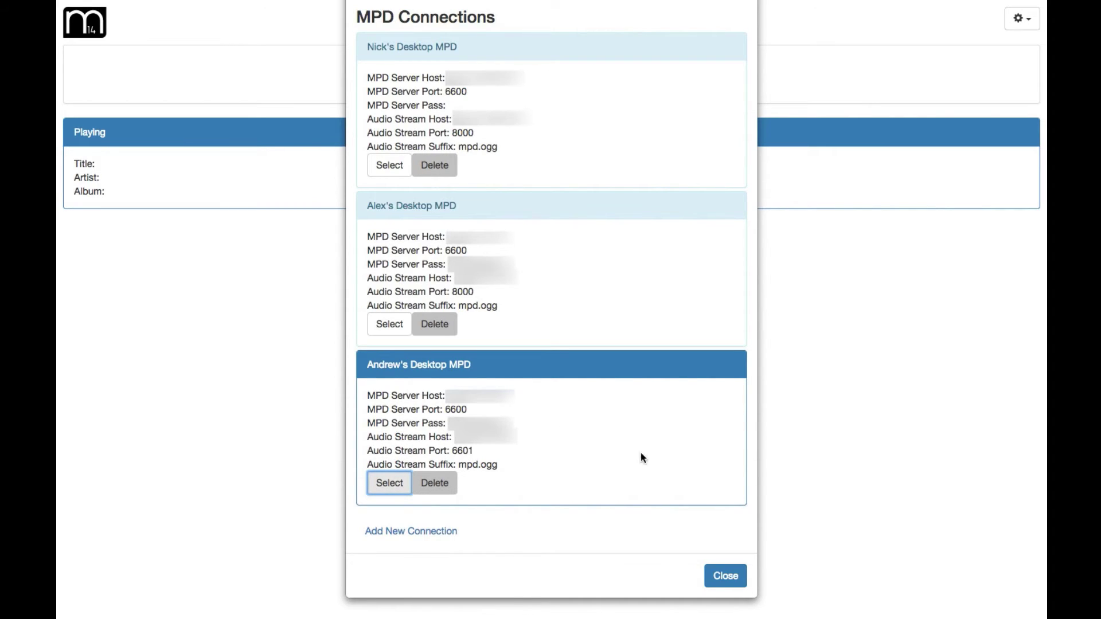
pyautogui.click(726, 577)
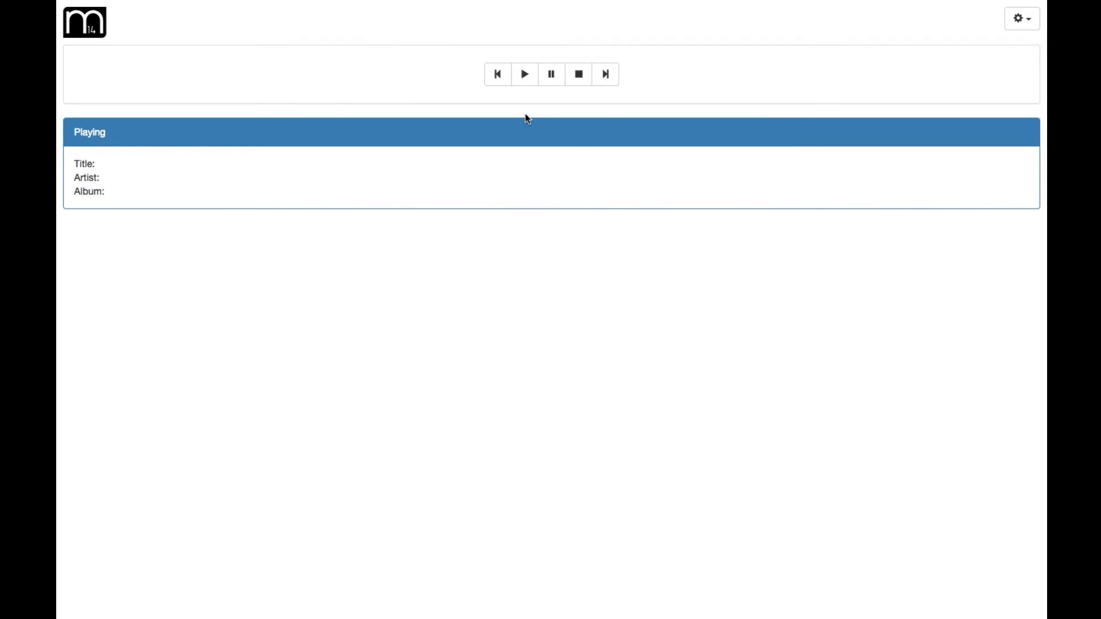
# Play The Spirit Of Radio by Rush, nudge the volume up and down, then pause
pyautogui.click(526, 76)
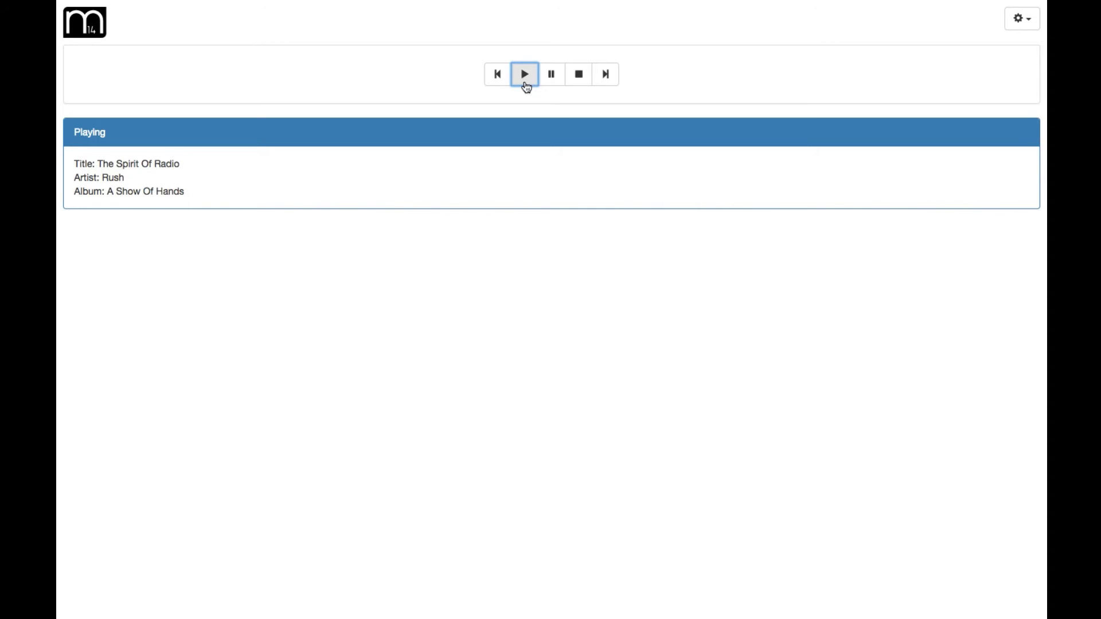
pyautogui.press('XF86AudioRaiseVolume')
pyautogui.press('XF86AudioRaiseVolume')
pyautogui.press('XF86AudioLowerVolume')
pyautogui.press('XF86AudioLowerVolume')
pyautogui.click(556, 82)
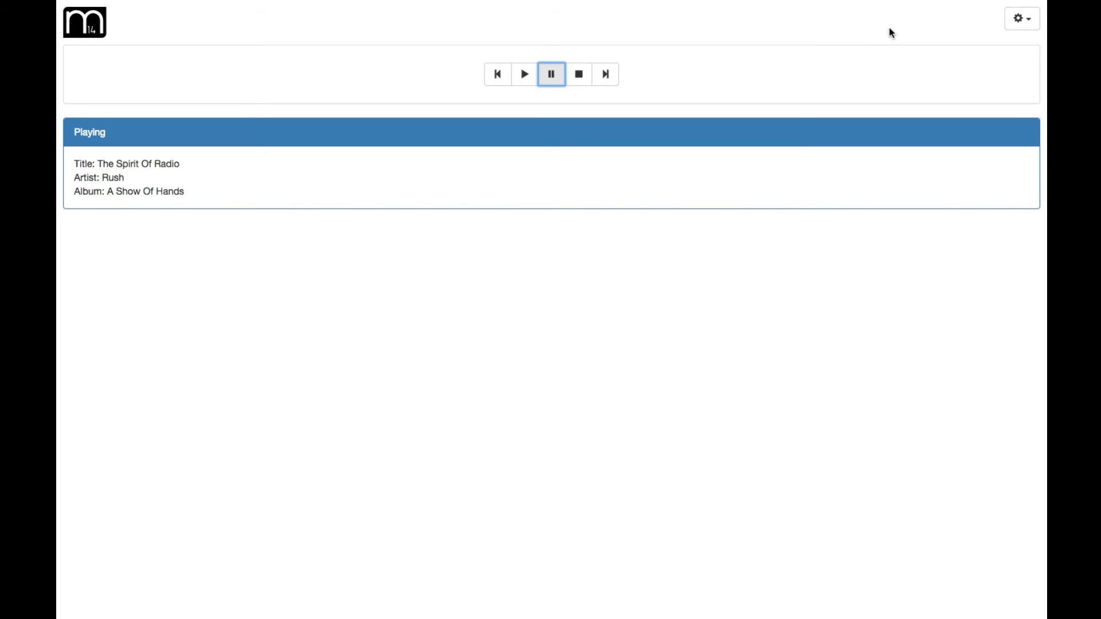
pyautogui.click(1020, 25)
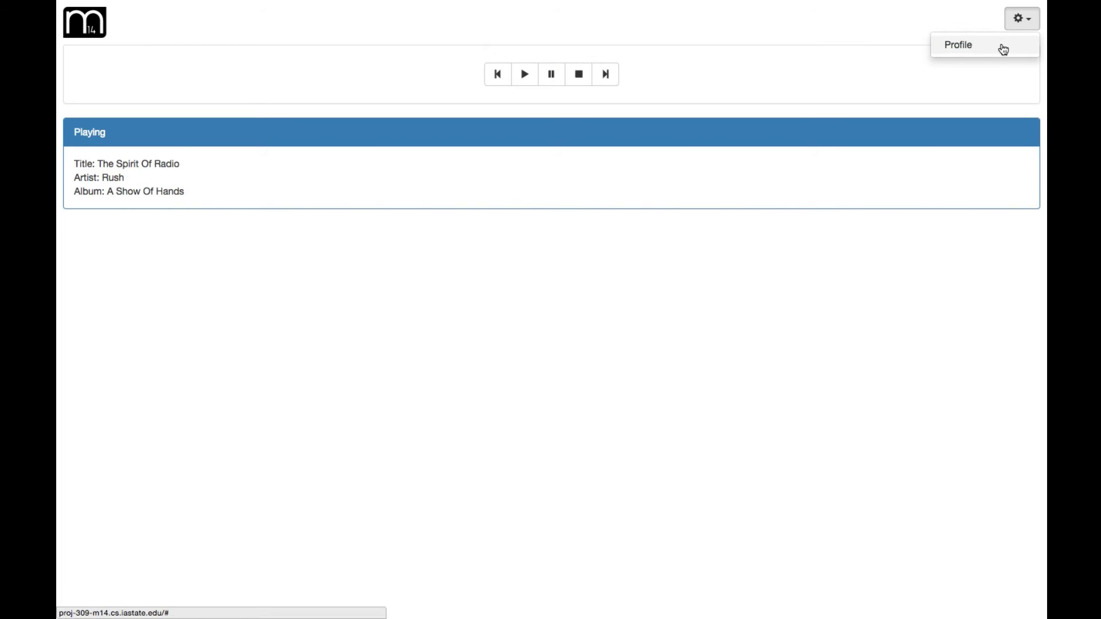
# Make the second saved MPD connection active and close the connections list
pyautogui.click(1001, 47)
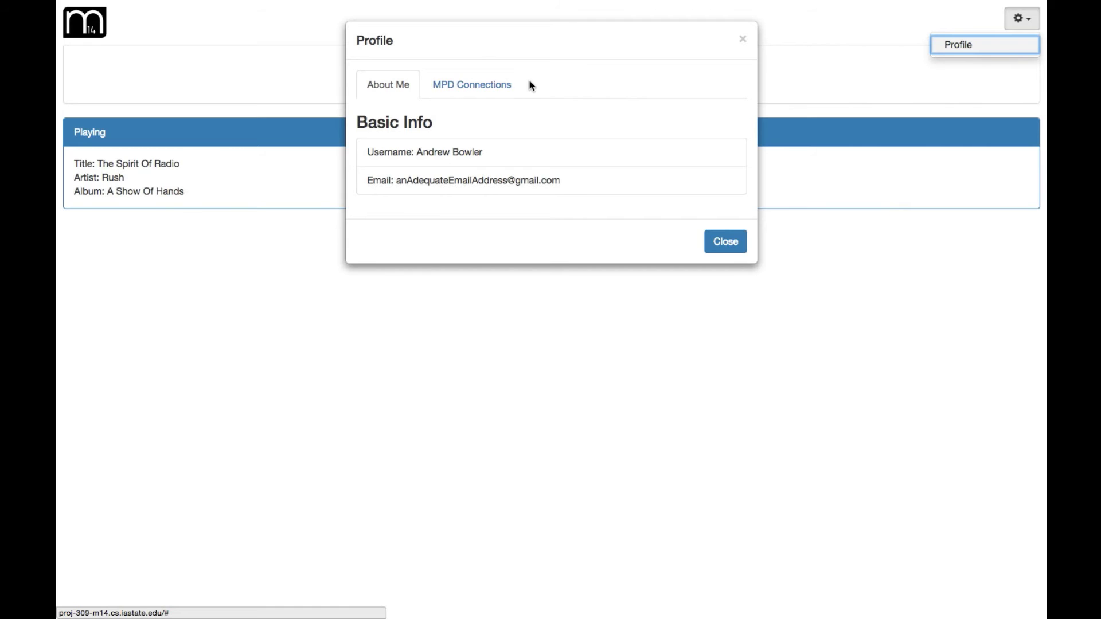
pyautogui.click(495, 86)
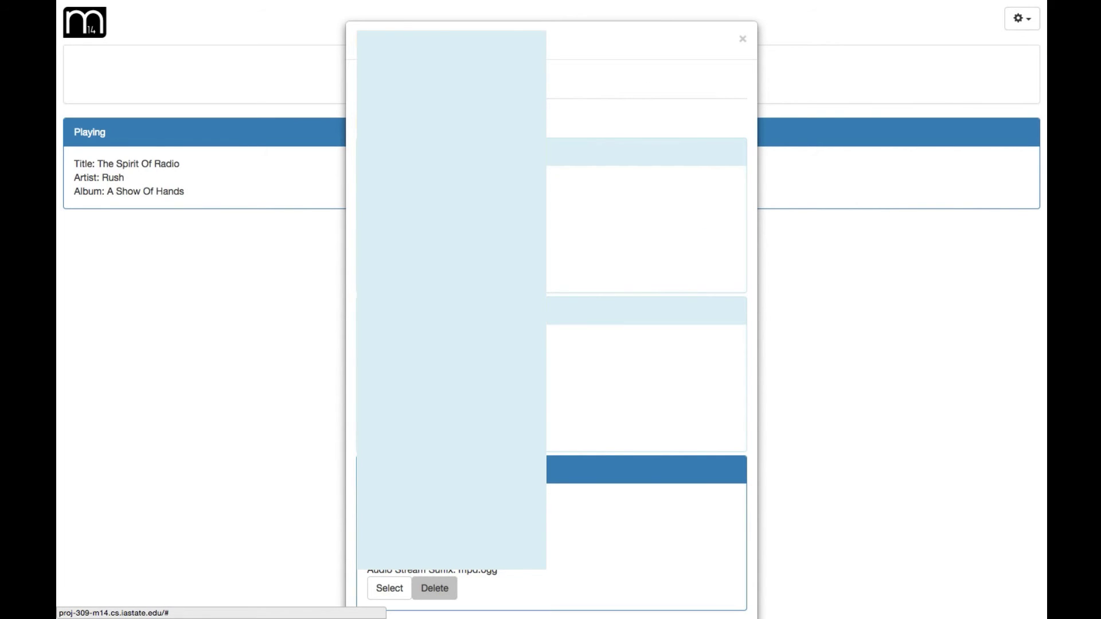
pyautogui.click(647, 373)
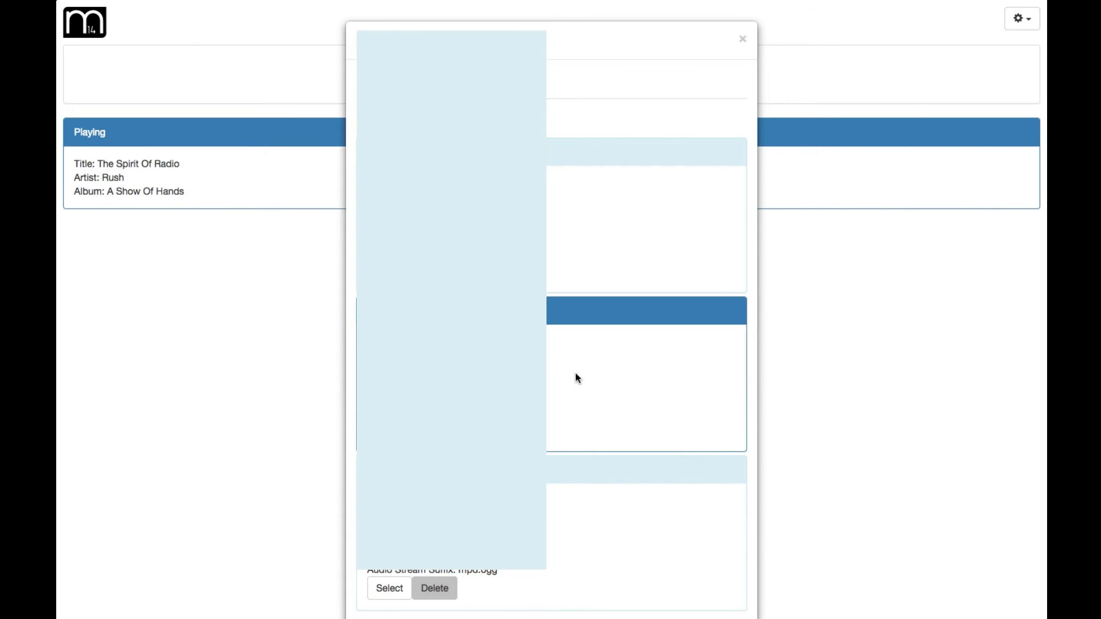
pyautogui.scroll(-2, 576, 373)
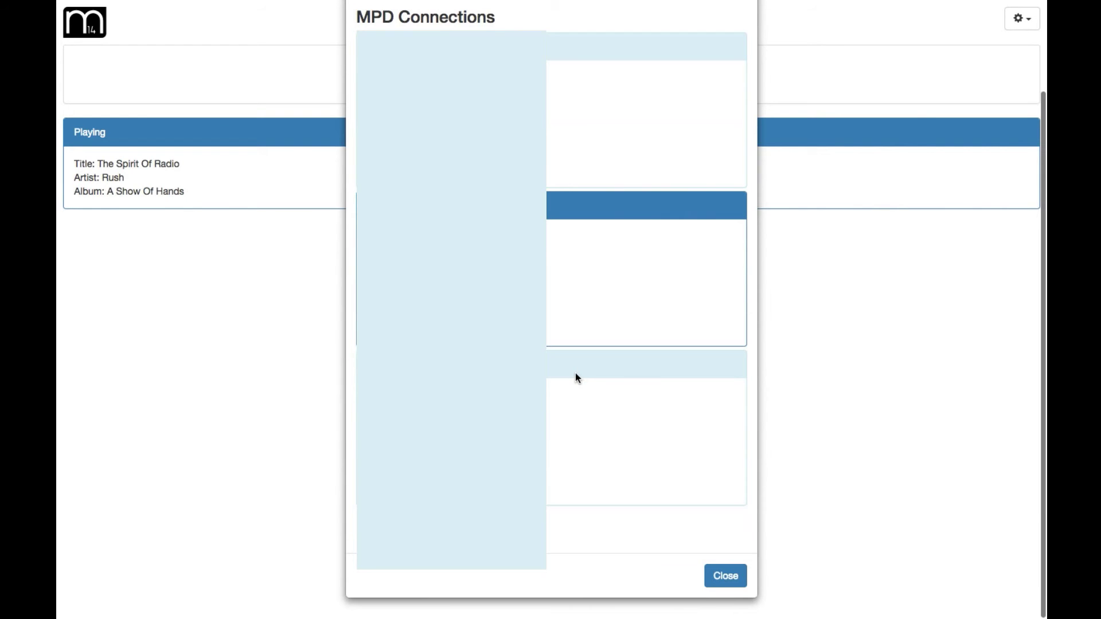
pyautogui.click(726, 576)
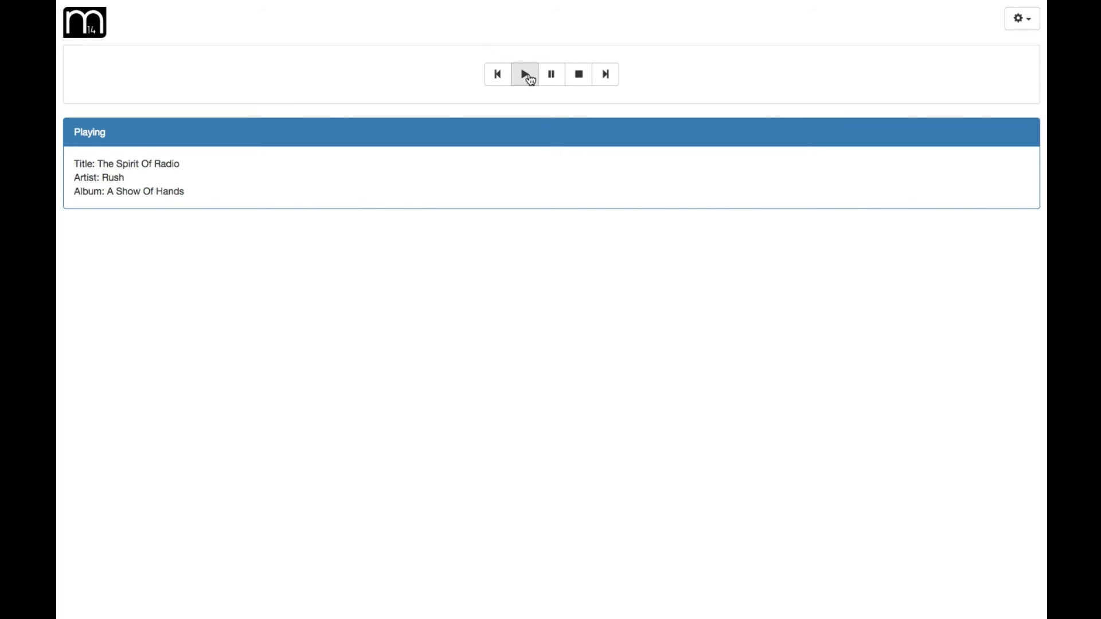
# Play An Angel Came Down by Trans-Siberian Orchestra, pause it, and reopen the profile
pyautogui.click(526, 75)
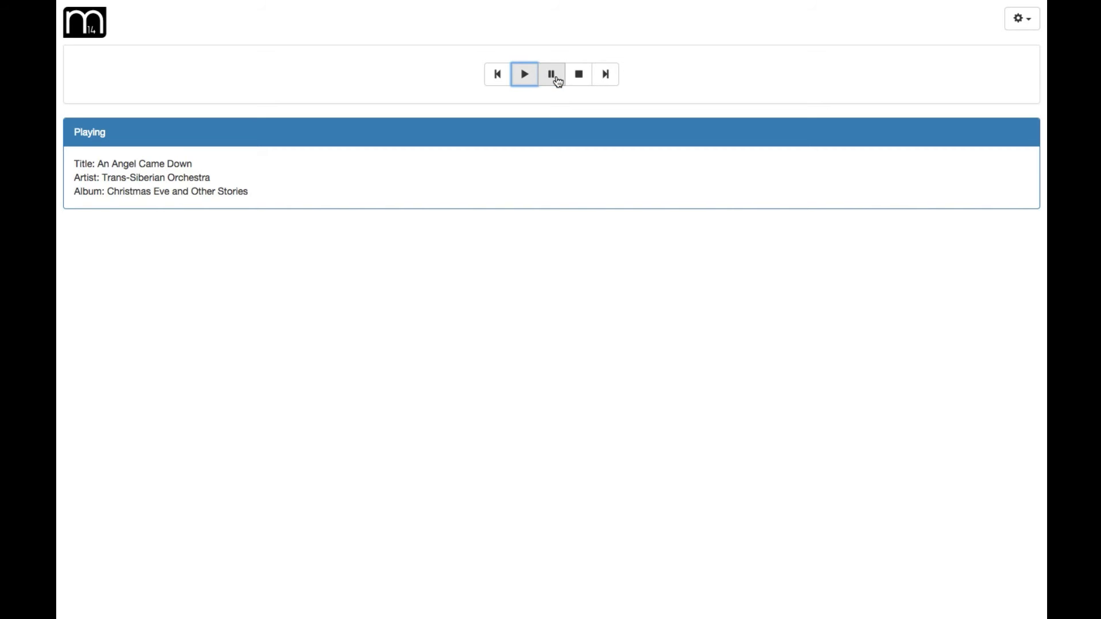
pyautogui.click(555, 79)
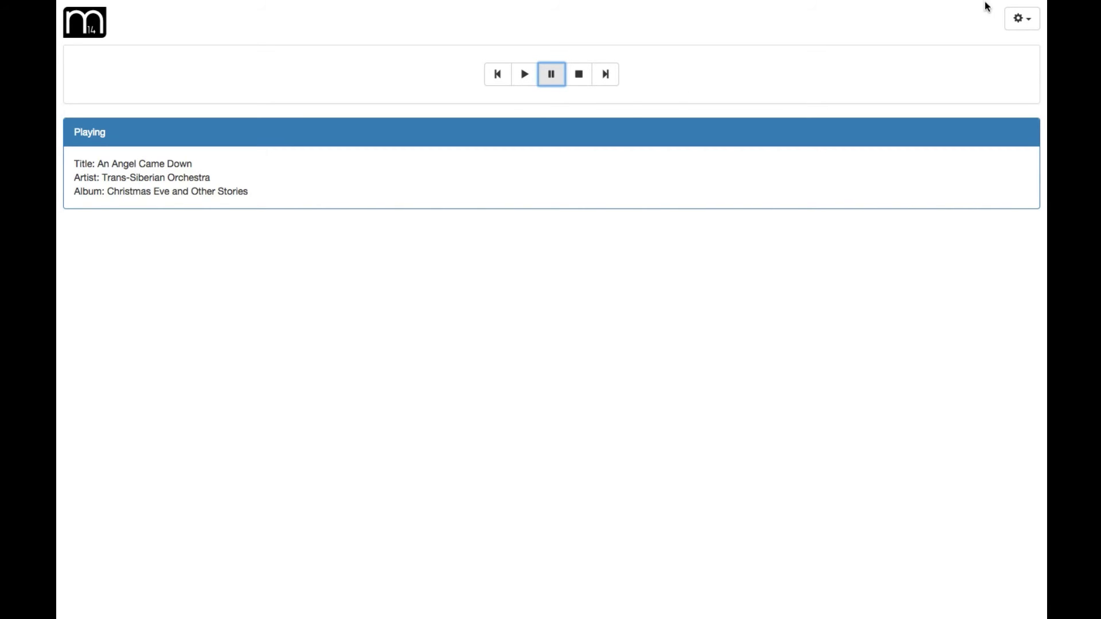
pyautogui.click(1017, 18)
pyautogui.click(979, 46)
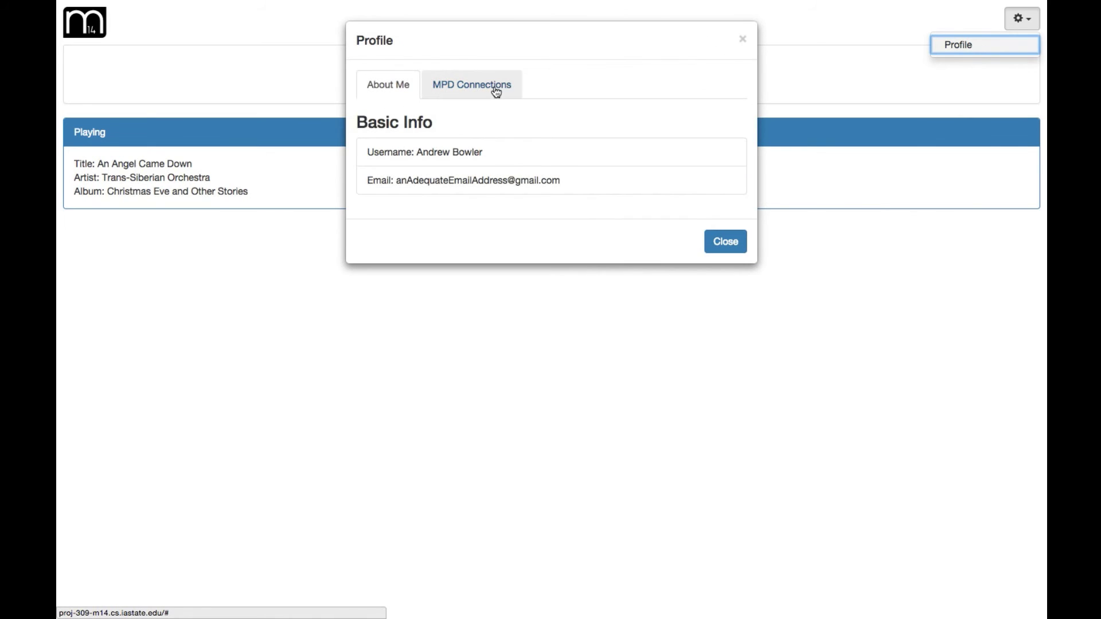
# Make the first saved MPD connection the active server
pyautogui.click(494, 88)
pyautogui.click(647, 152)
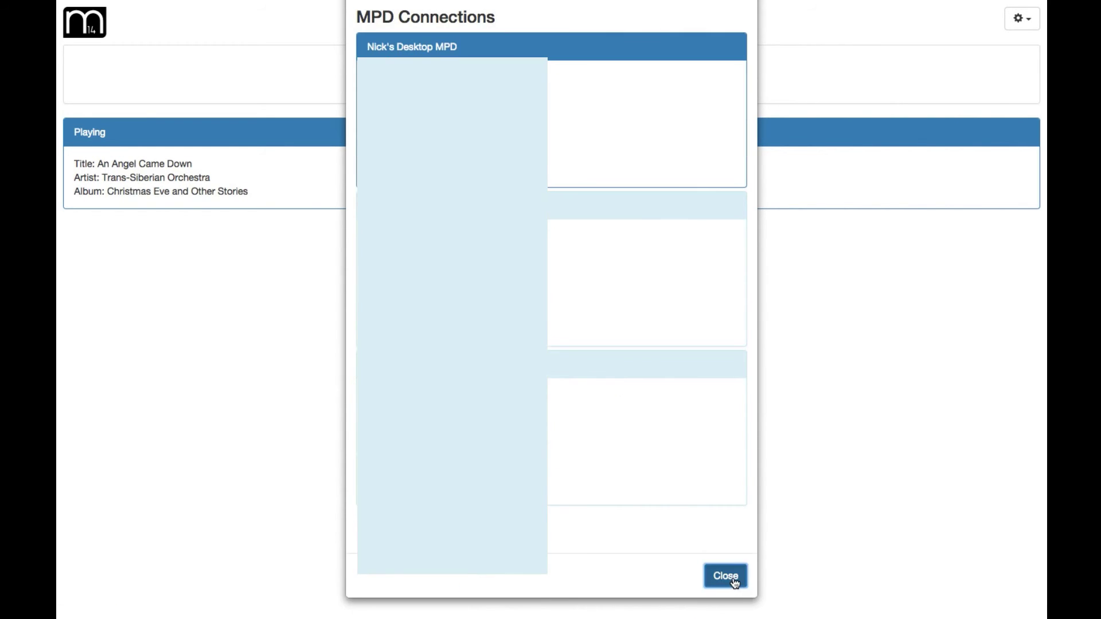
pyautogui.click(733, 582)
# Play the Frank Sinatra songs, skip past The Coffee Song and Stormy Weather, and pause on Blue Skies
pyautogui.click(525, 74)
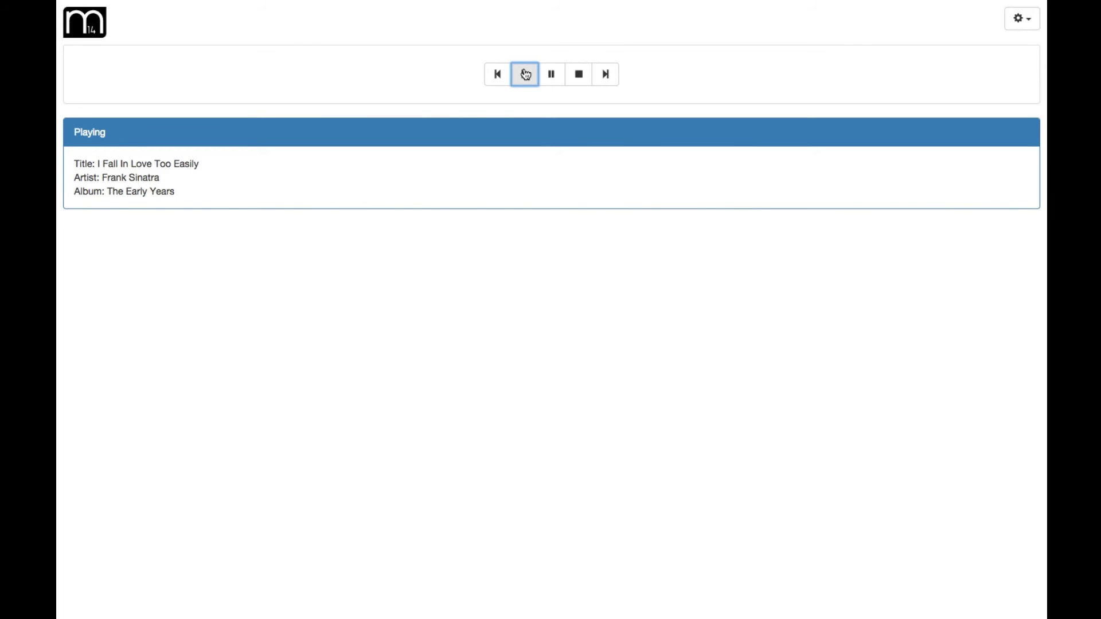
pyautogui.click(616, 80)
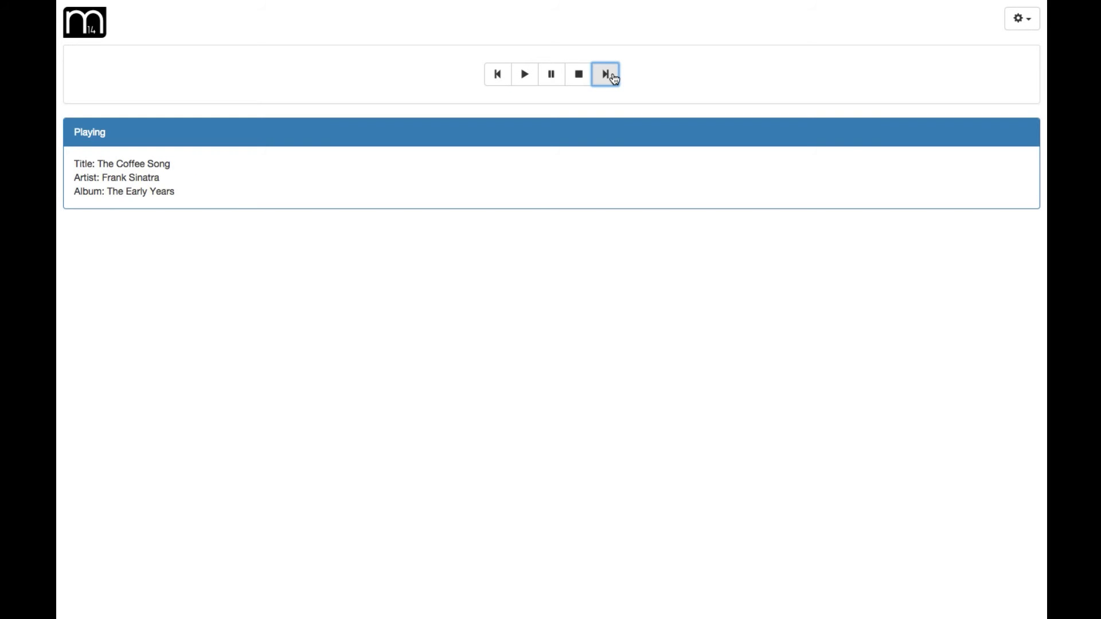
pyautogui.click(615, 80)
pyautogui.click(615, 80)
pyautogui.click(555, 79)
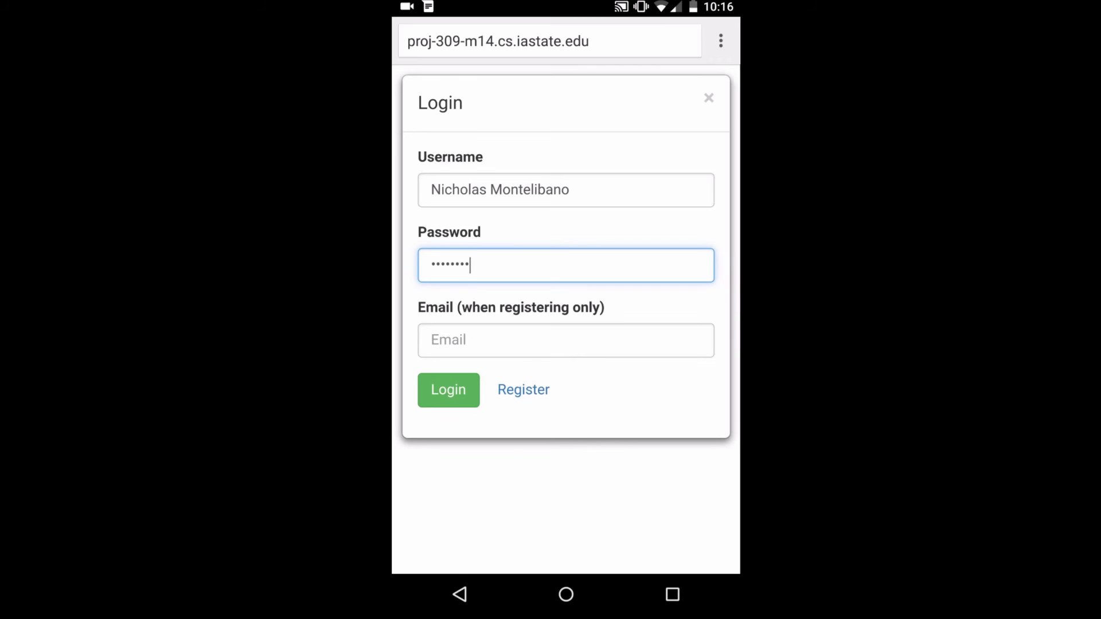
# Log in on the phone with the entered credentials and zoom the page out
pyautogui.click(454, 395)
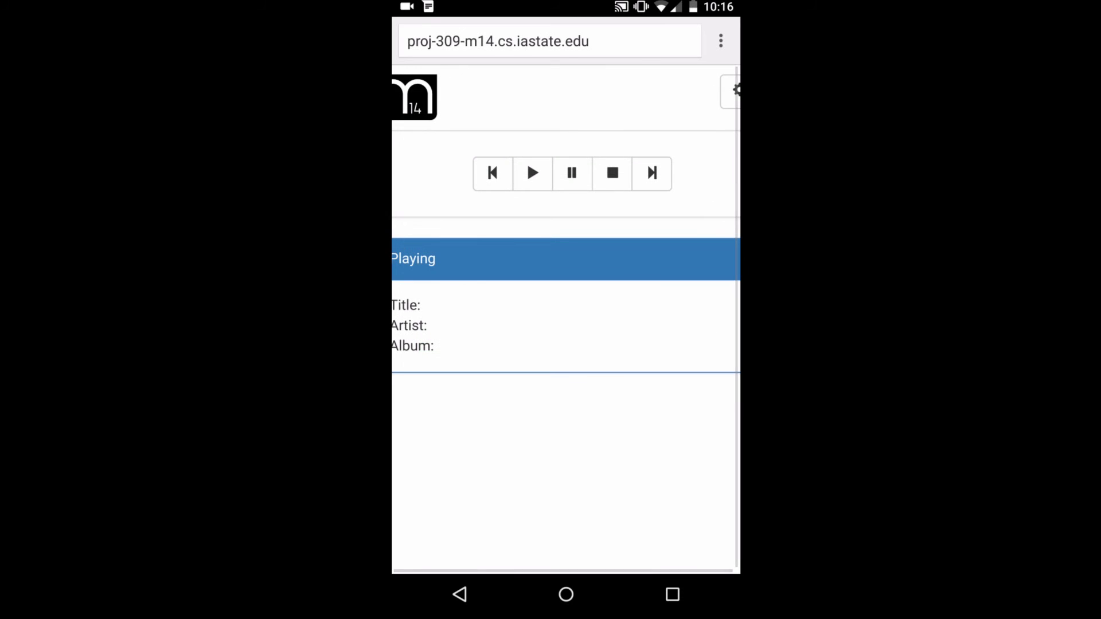
pyautogui.click(616, 168)
pyautogui.scroll(-5, 593, 329)
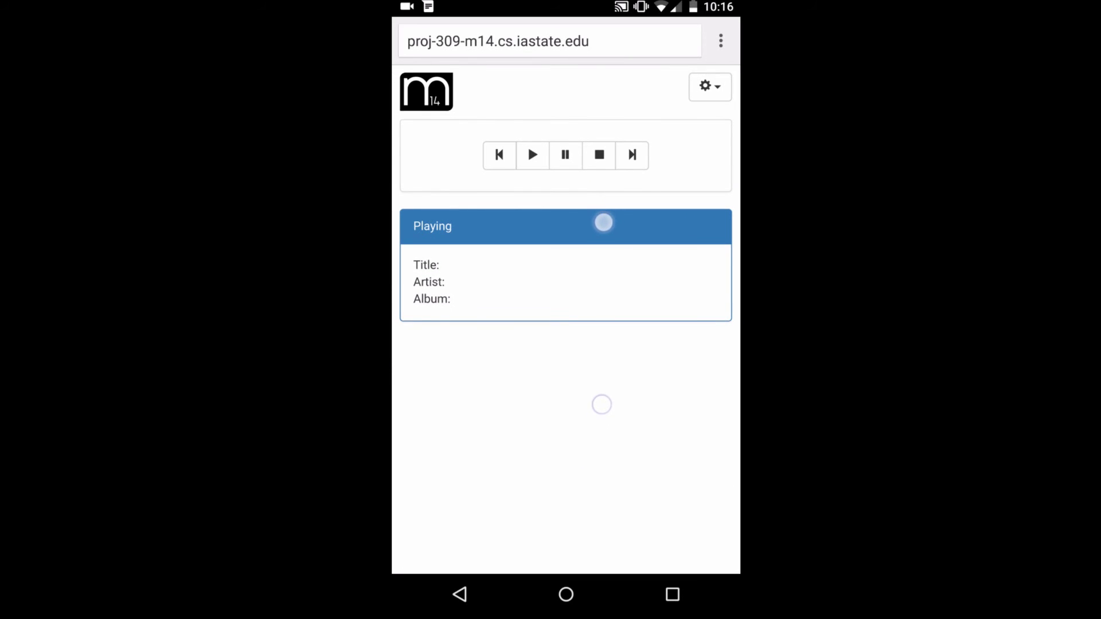
pyautogui.click(544, 271)
pyautogui.moveTo(545, 271)
pyautogui.mouseDown()
pyautogui.moveTo(563, 304)
pyautogui.moveTo(553, 342)
pyautogui.moveTo(574, 343)
pyautogui.mouseUp()
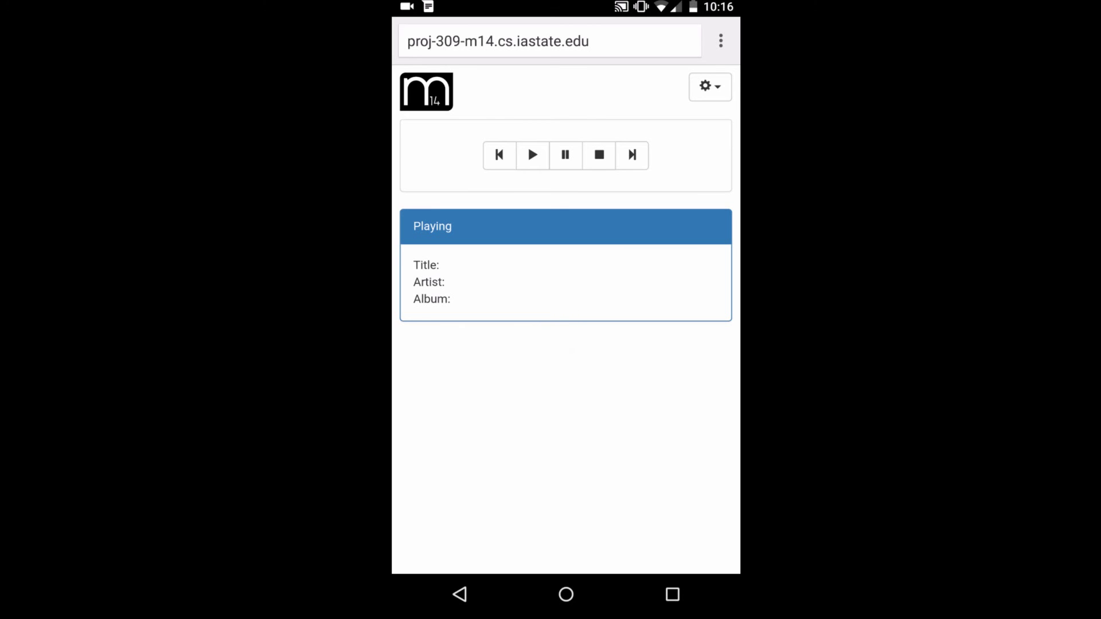
# View the user profile, then play Penny Lane by The Beatles and pause it
pyautogui.click(707, 86)
pyautogui.click(680, 117)
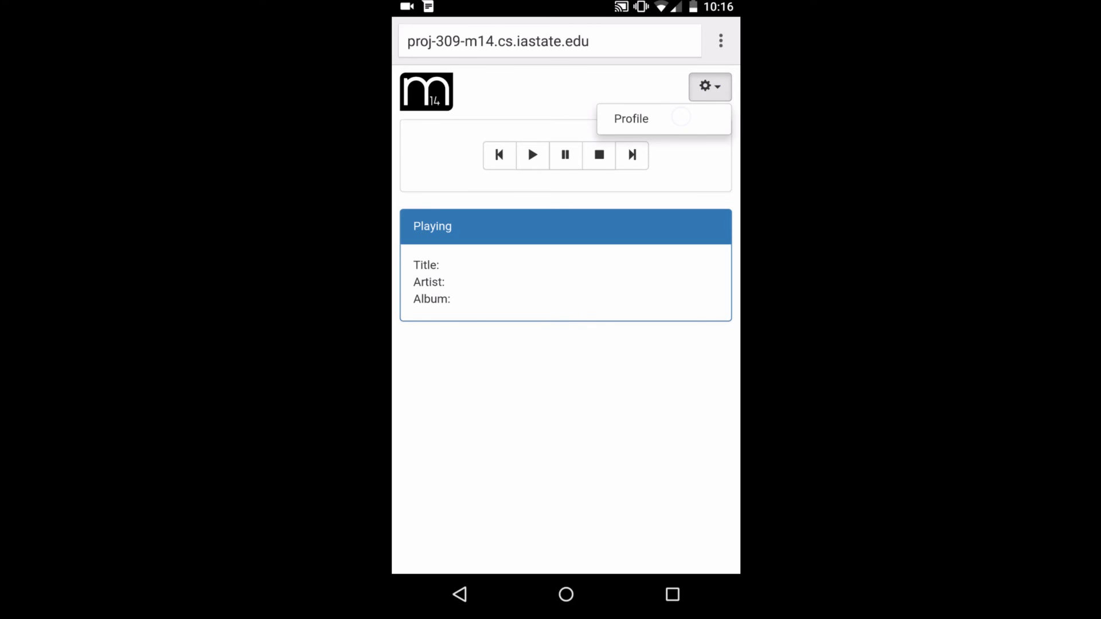
pyautogui.click(693, 340)
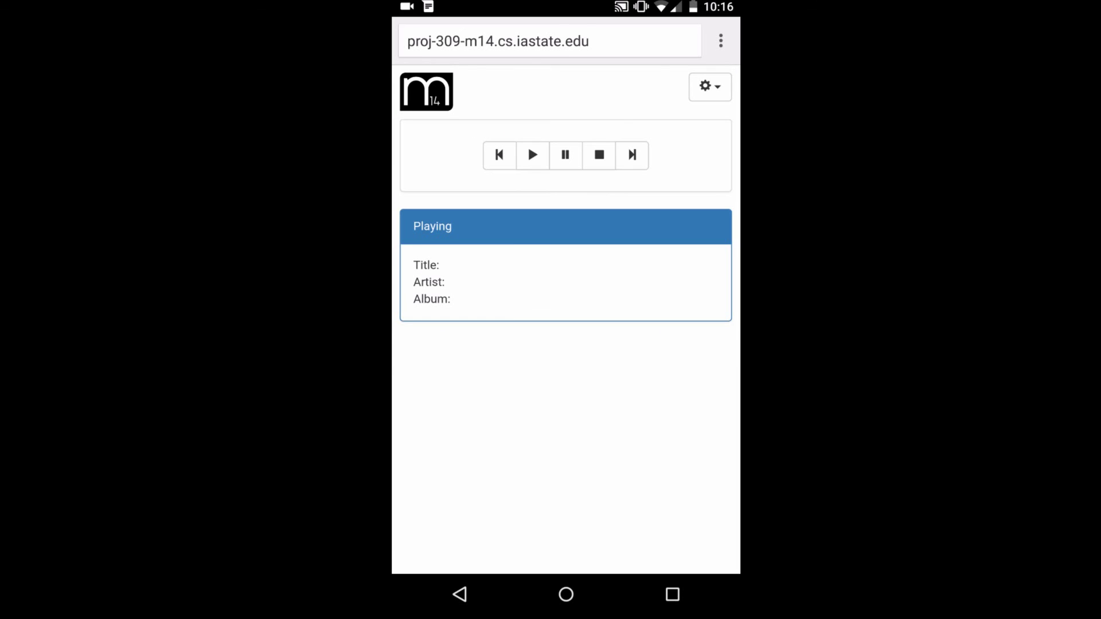
pyautogui.click(532, 160)
pyautogui.click(565, 155)
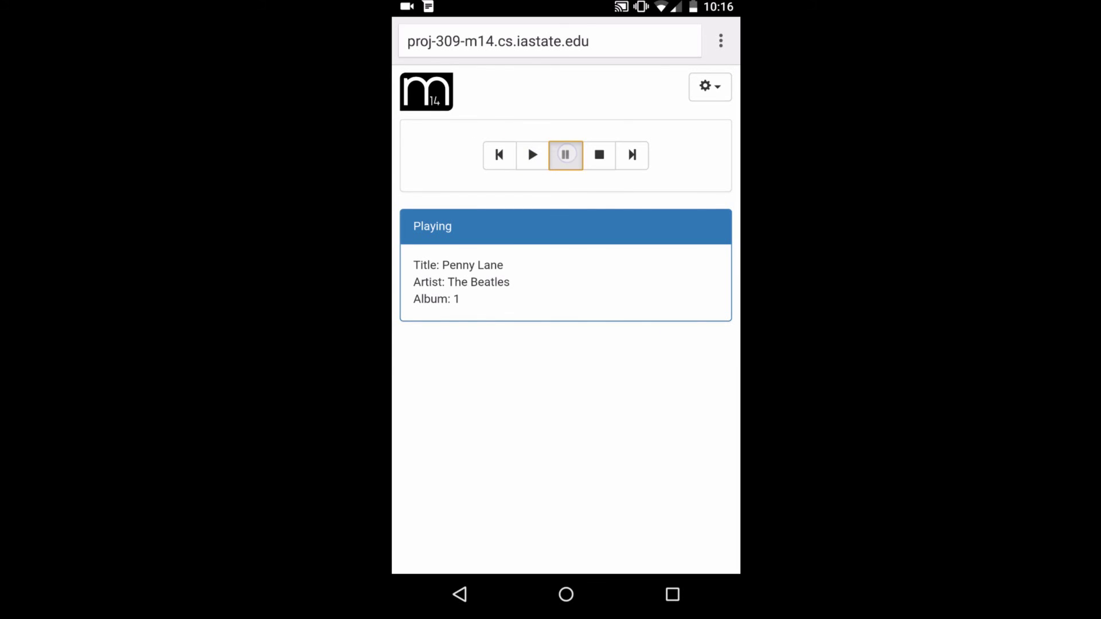